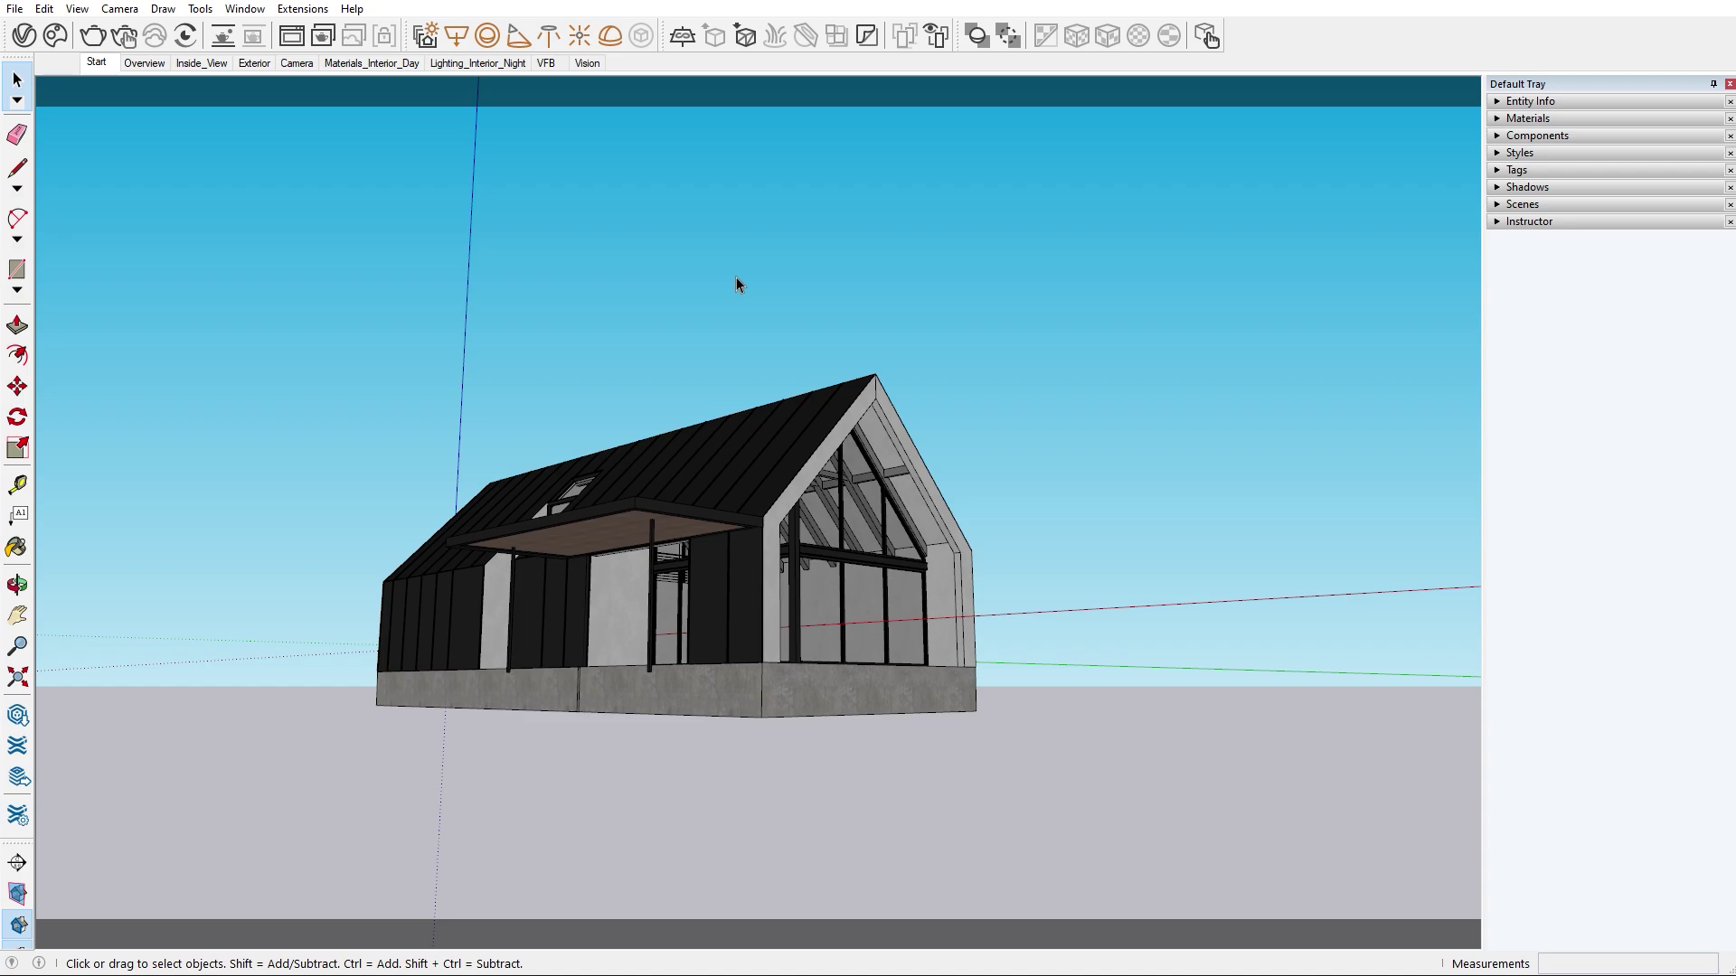
# Enable the V-Ray denoiser with the Intel Open Image engine and set the effects update rate to Rapid.
pyautogui.click(23, 35)
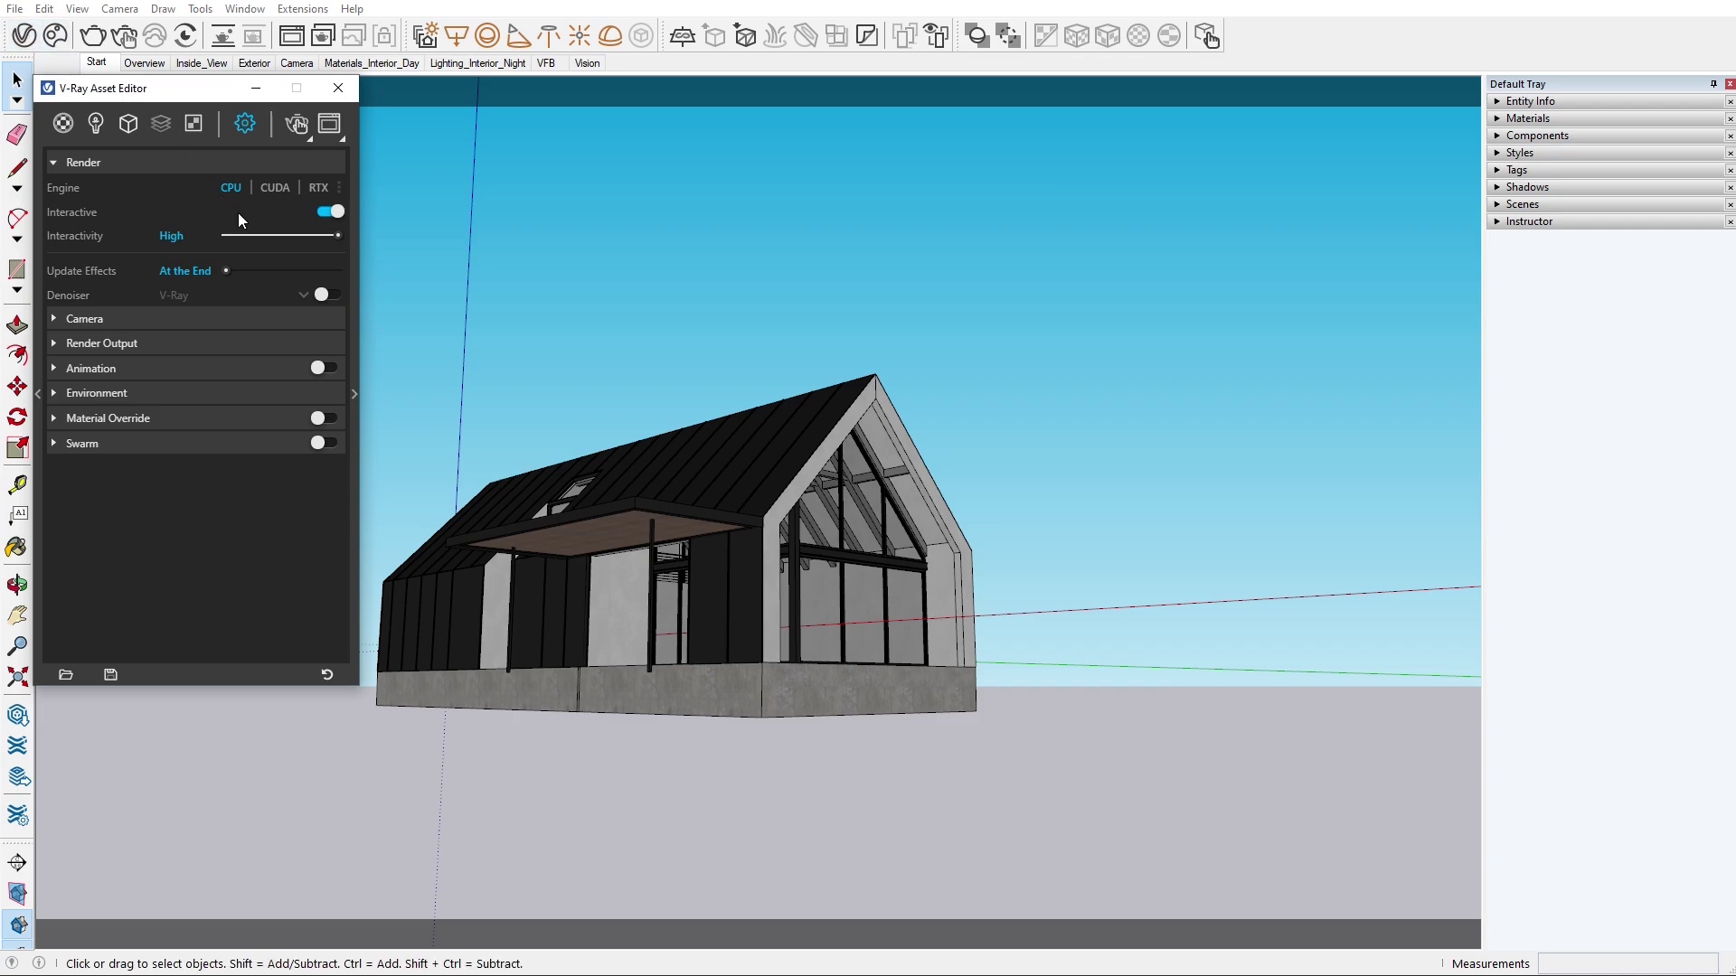
pyautogui.click(327, 295)
pyautogui.click(303, 293)
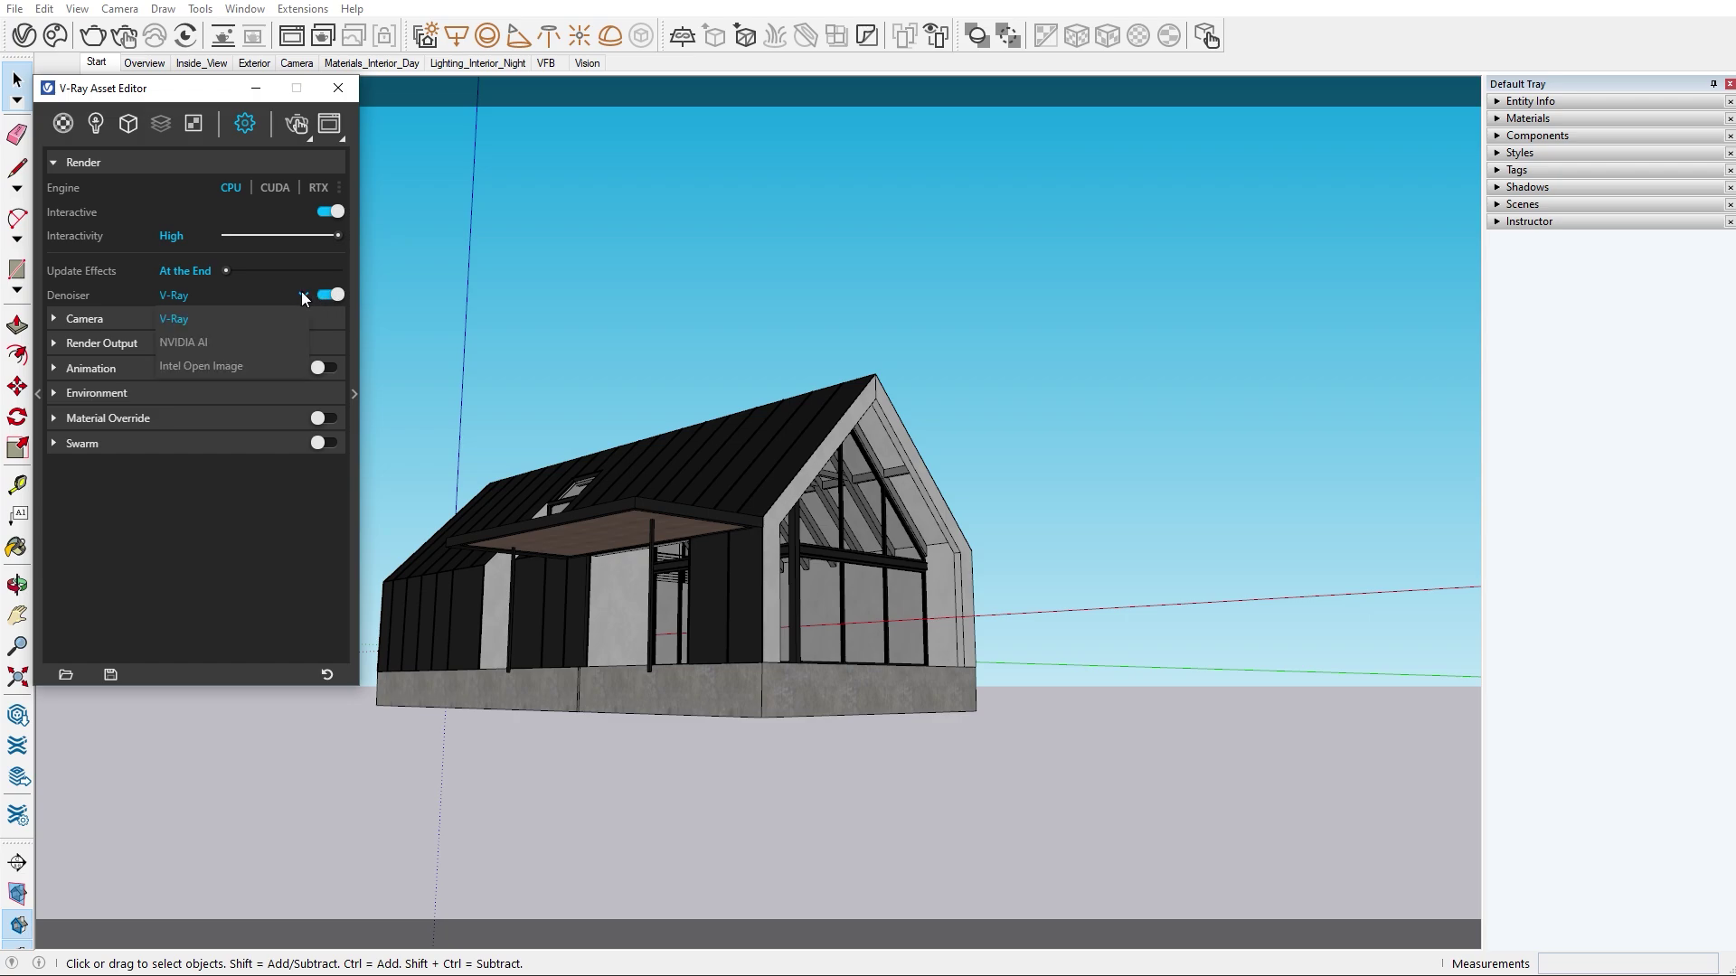
pyautogui.click(282, 366)
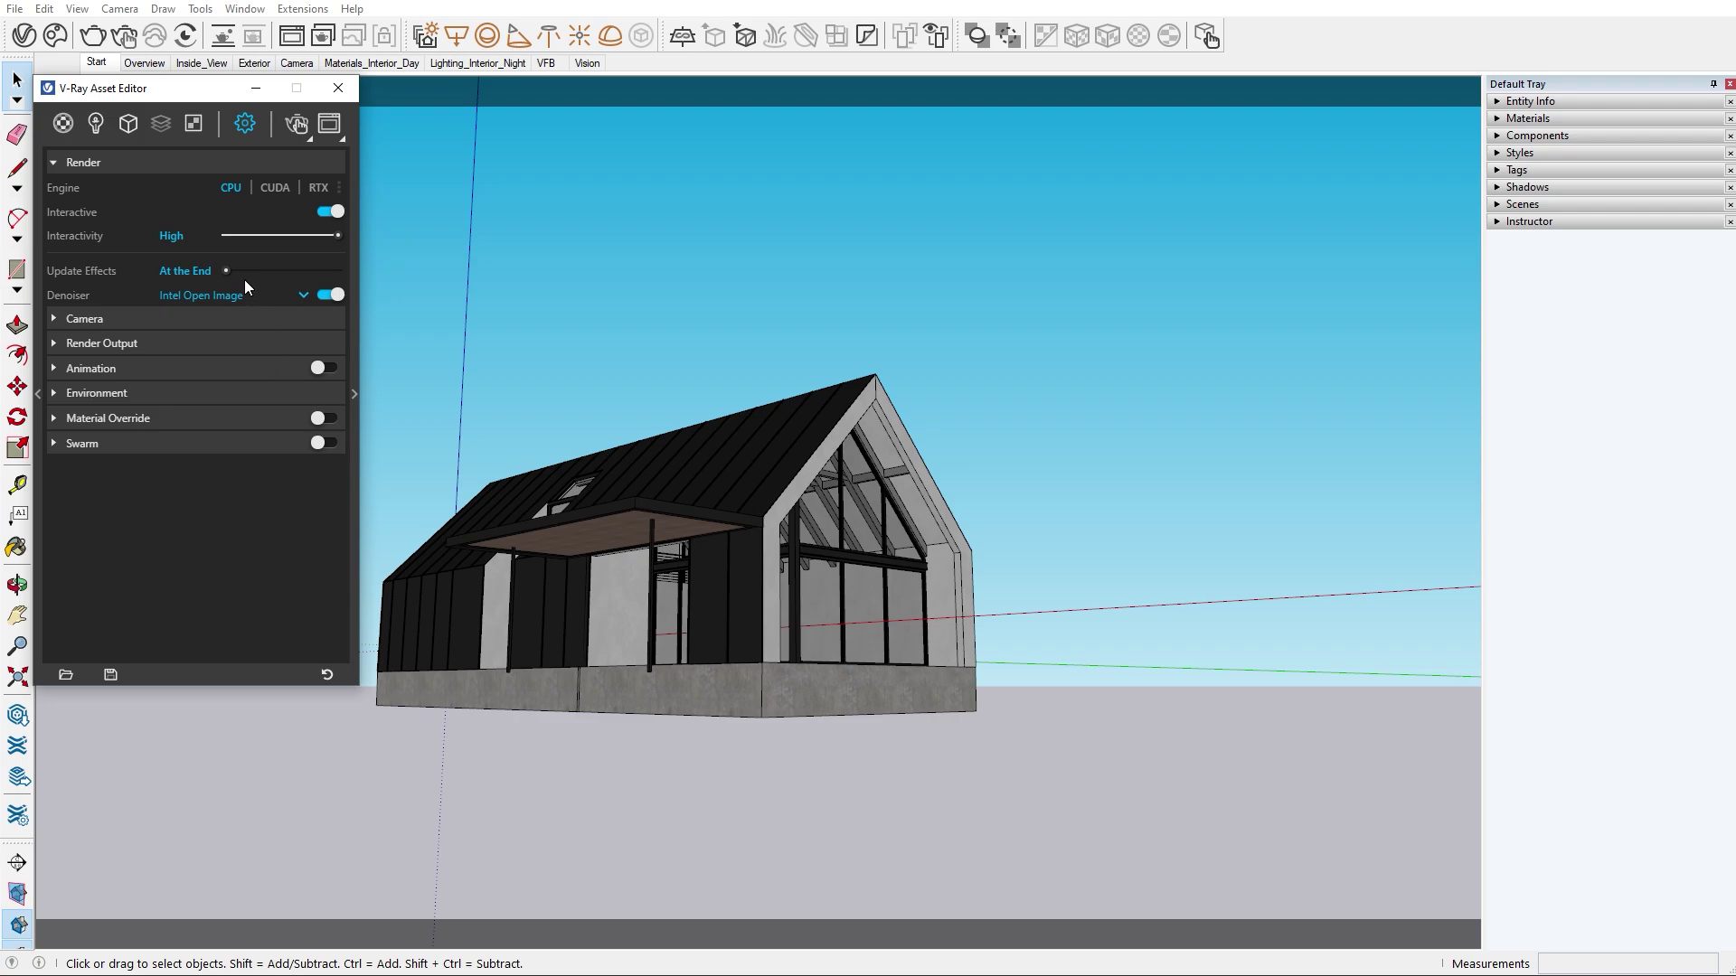
pyautogui.moveTo(229, 268); pyautogui.dragTo(345, 277)
# Start an interactive render and compare a close-up of the house with the Denoiser layer off and on.
pyautogui.click(297, 125)
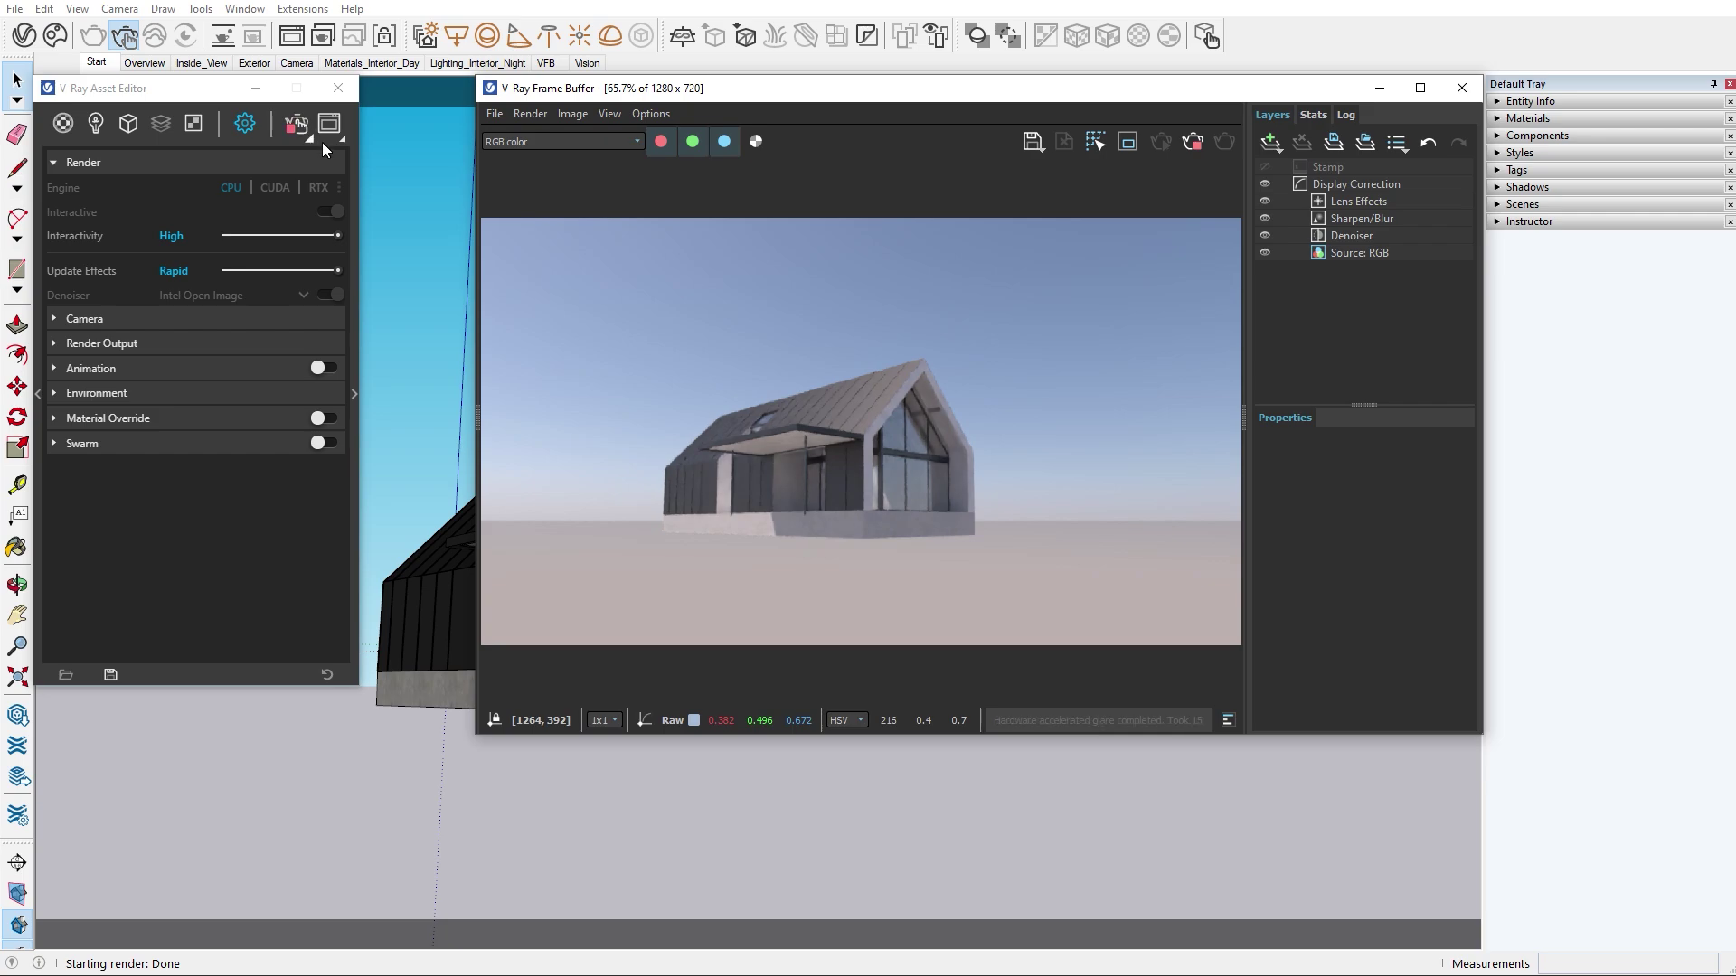
pyautogui.scroll(2, 854, 452)
pyautogui.scroll(1, 857, 459)
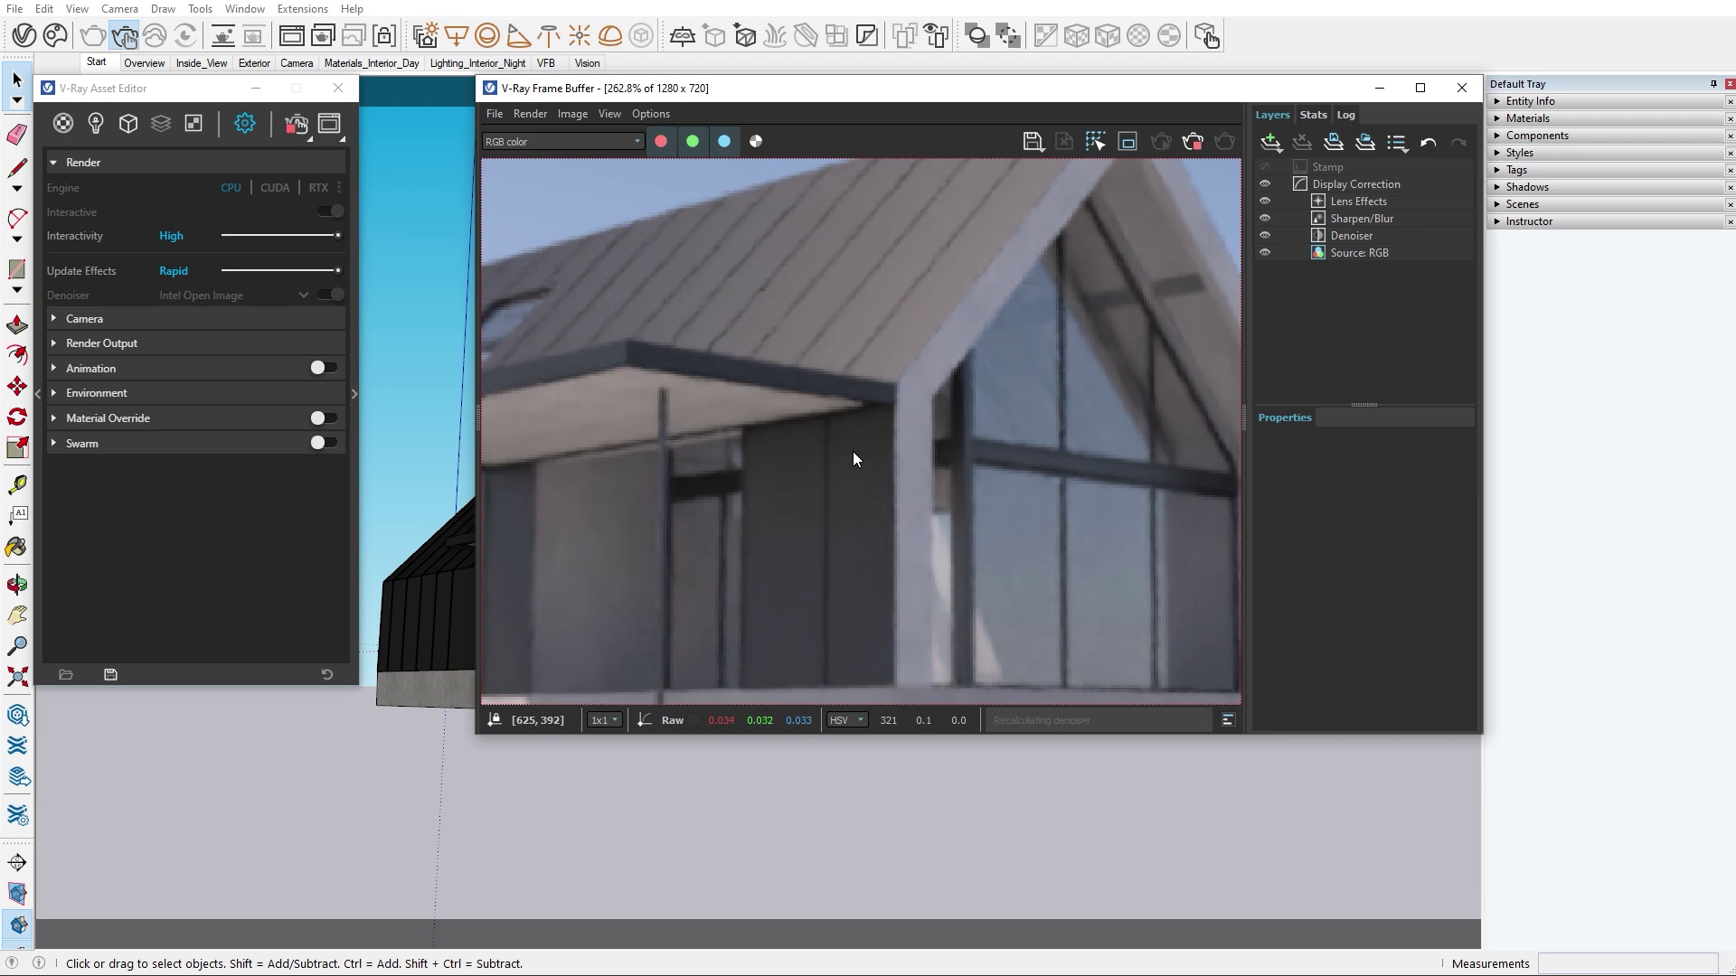
pyautogui.click(1265, 236)
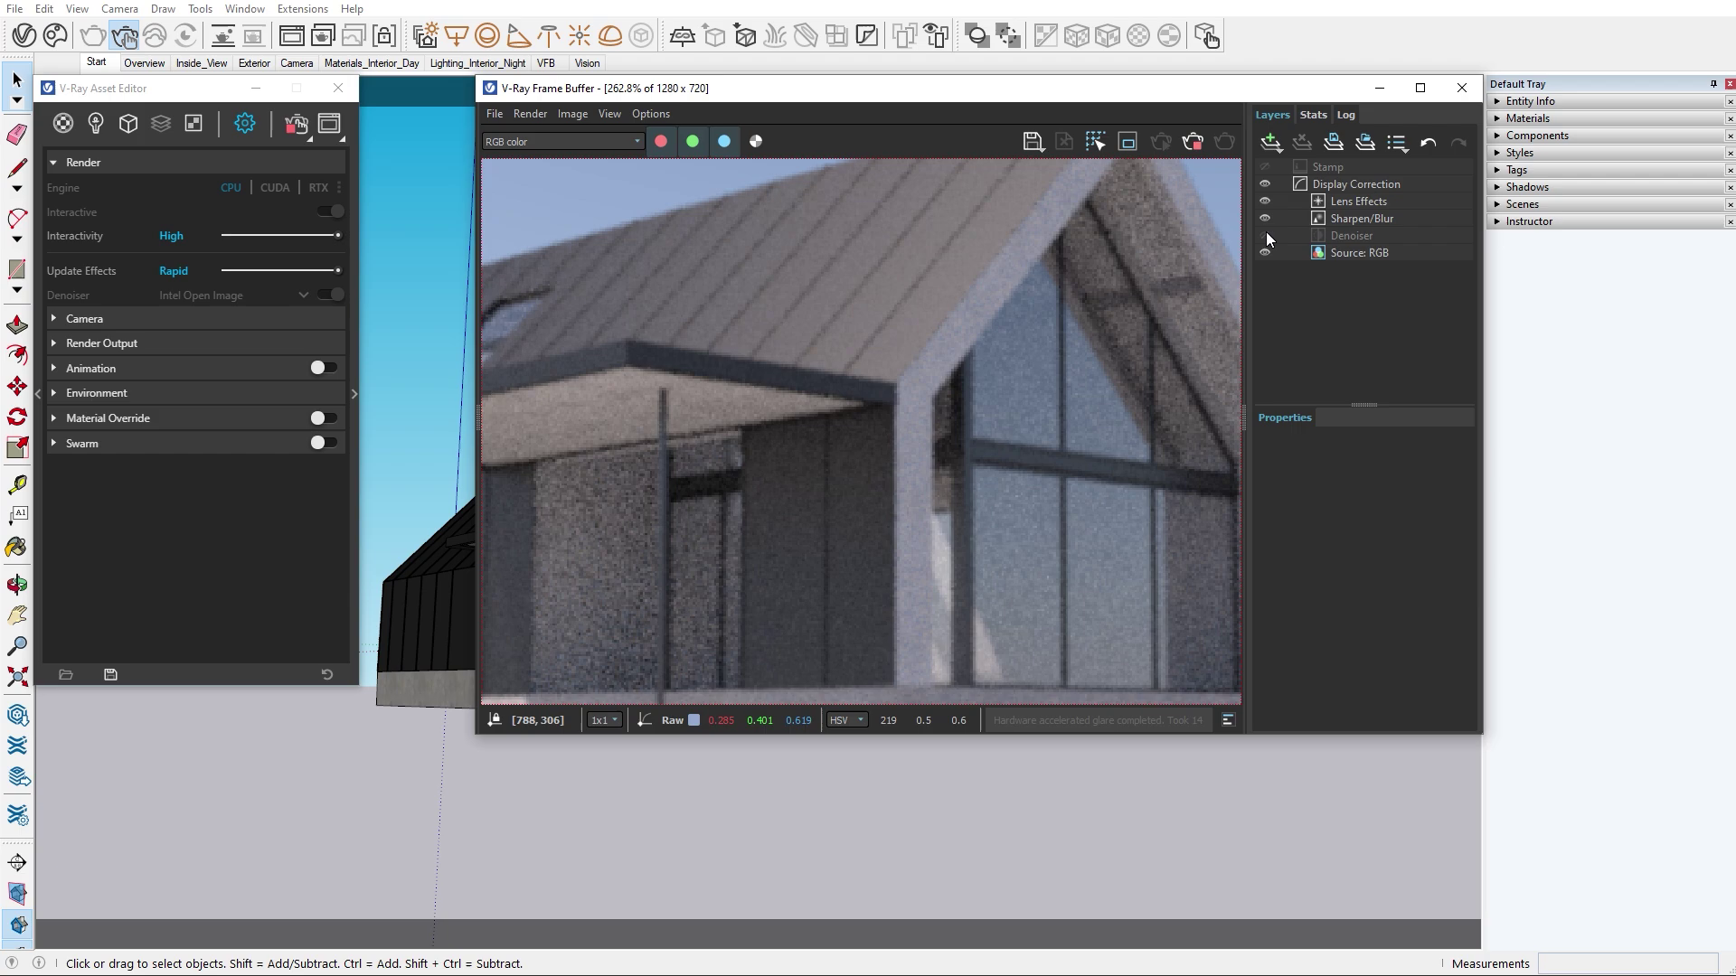
pyautogui.click(1266, 235)
pyautogui.scroll(-3, 1097, 311)
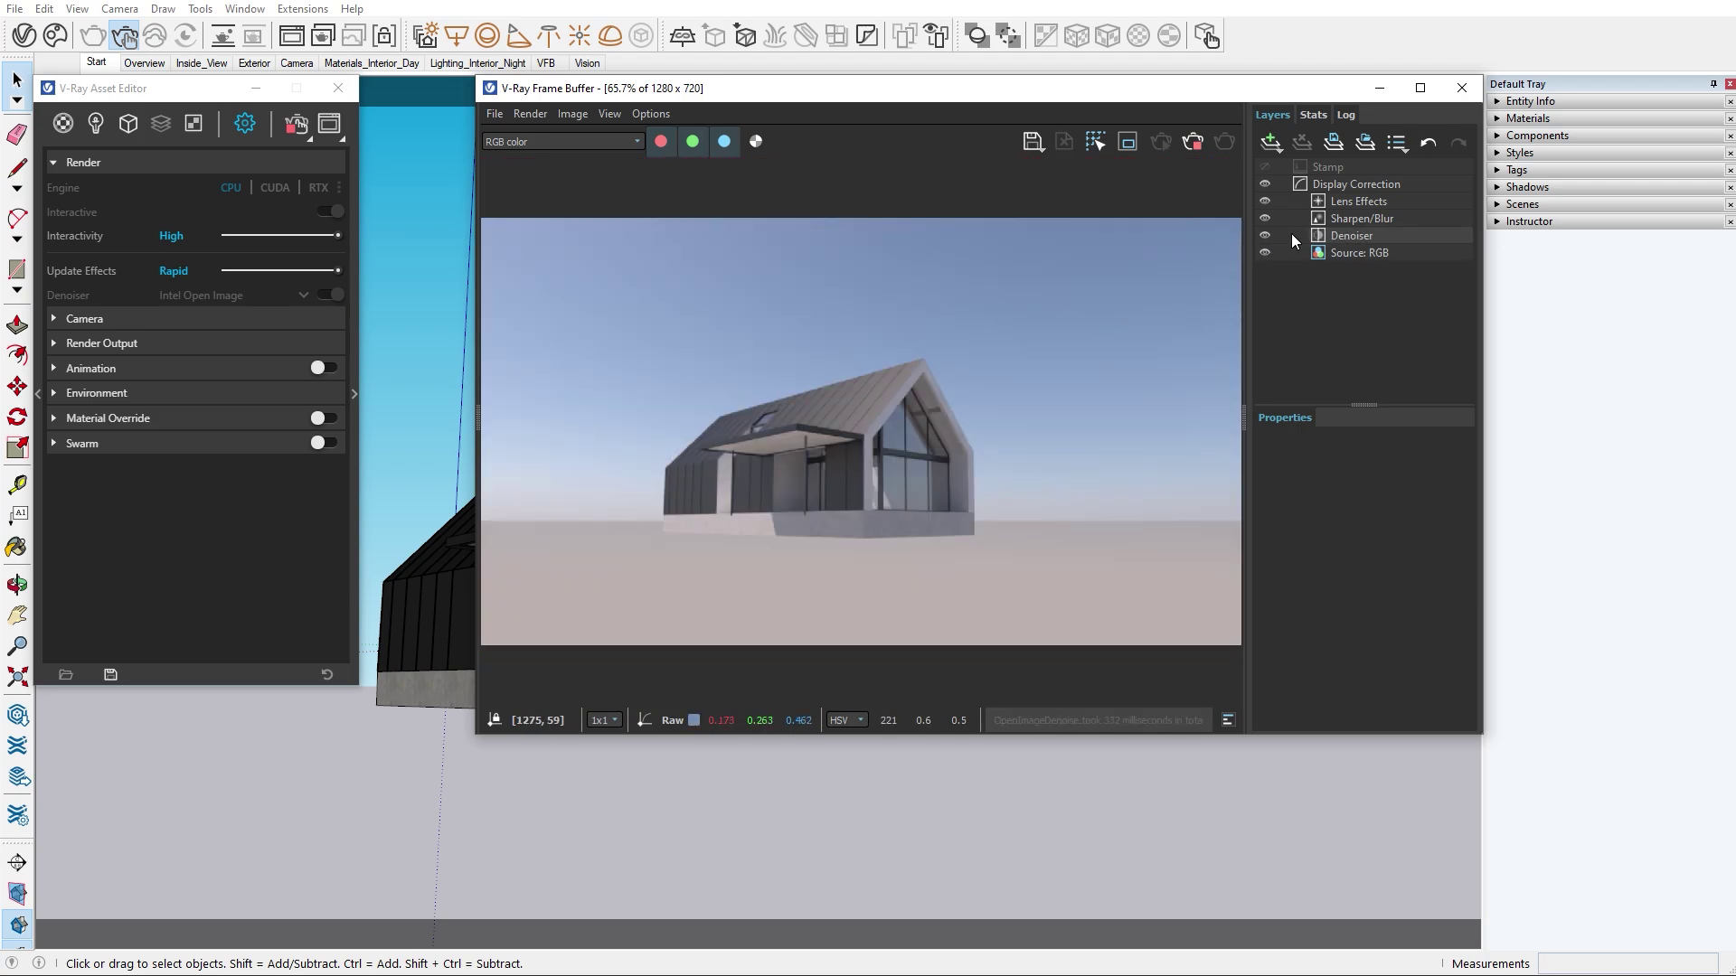
# Set the sun's time of day to 07:06 AM in the shadow settings.
pyautogui.click(1504, 188)
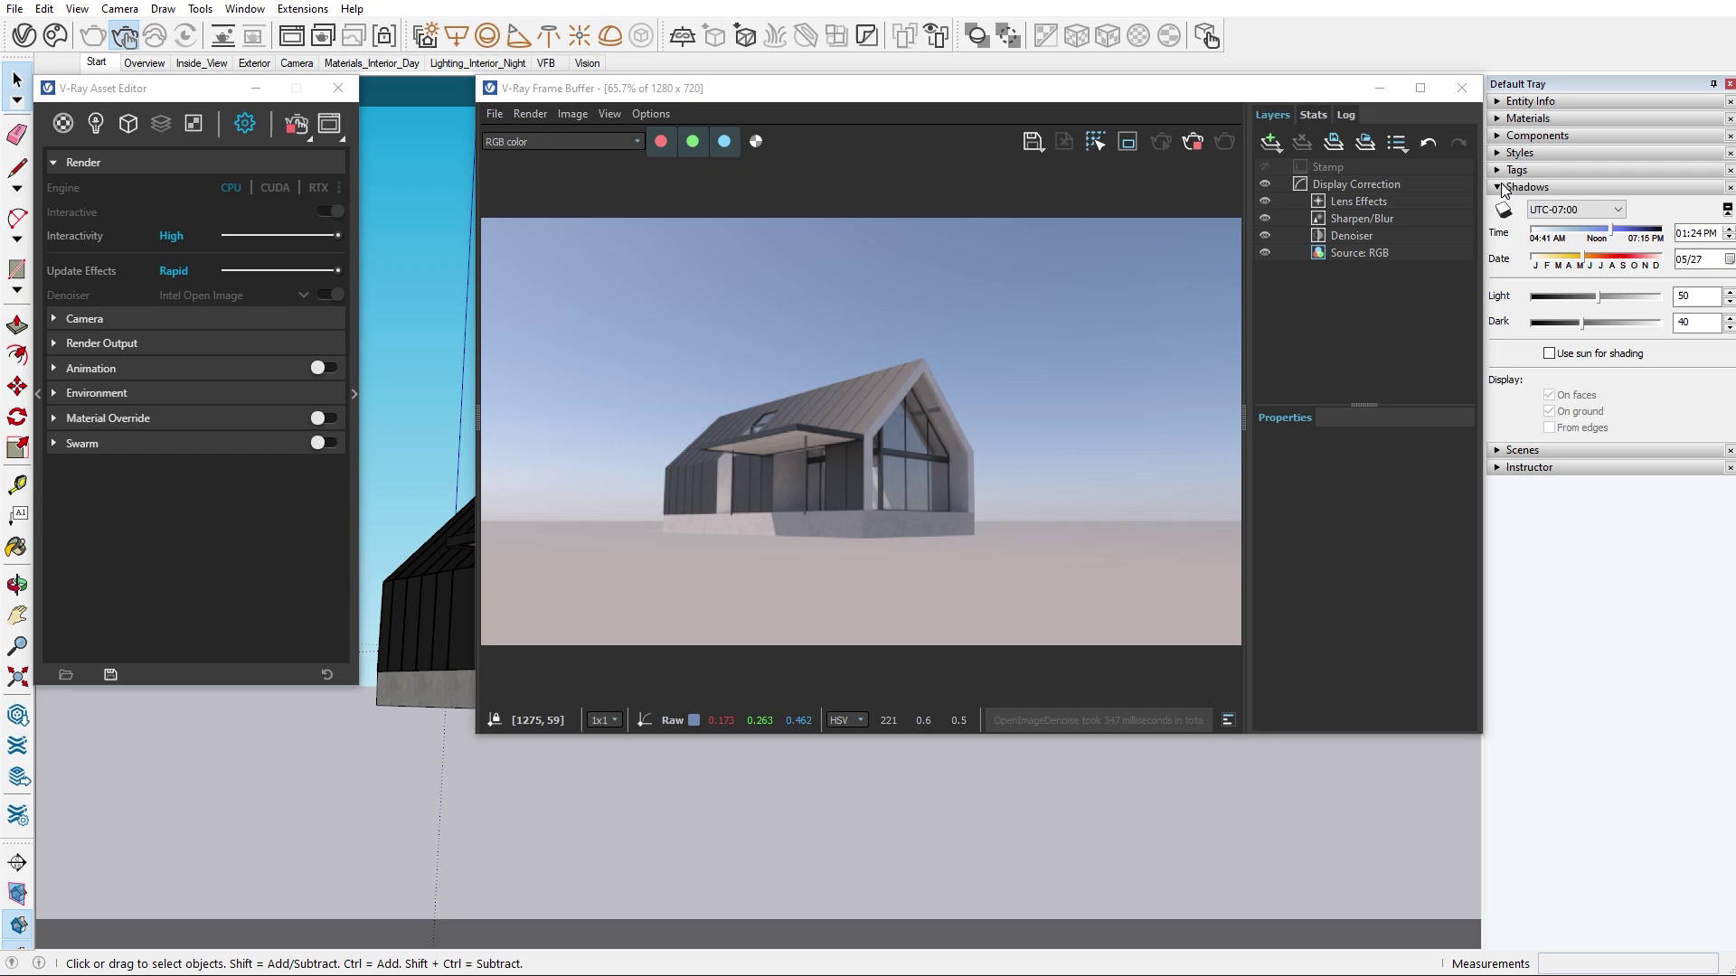
pyautogui.click(1603, 231)
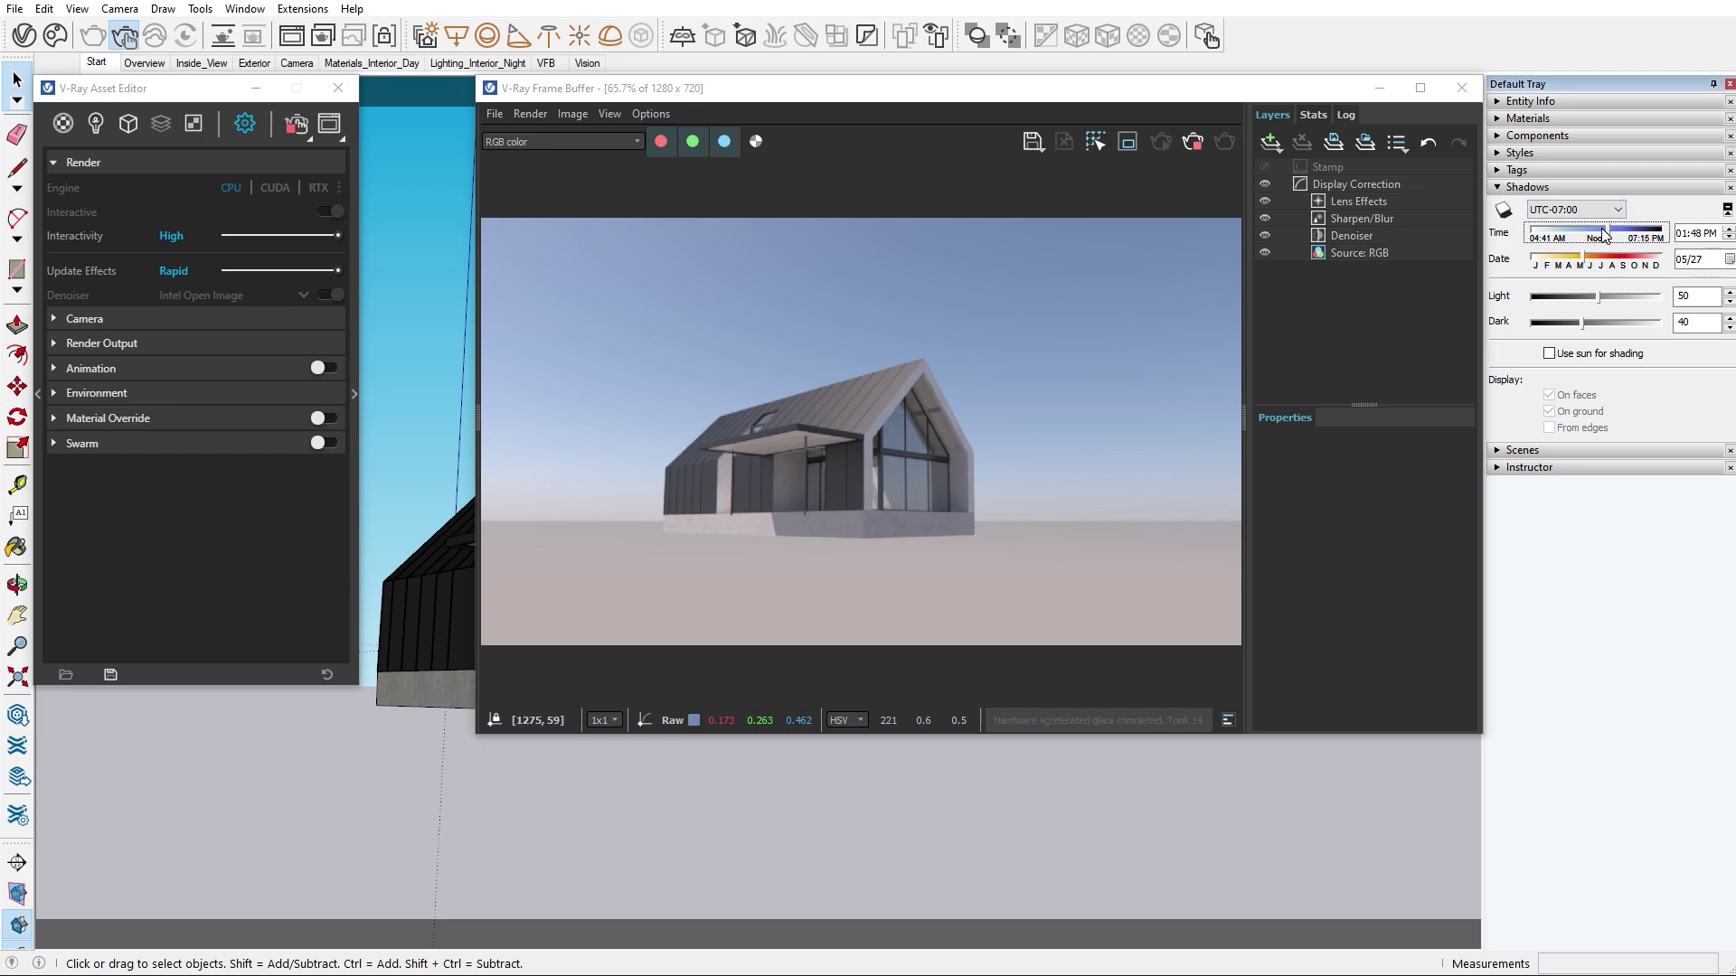
pyautogui.moveTo(1603, 231); pyautogui.dragTo(1557, 237)
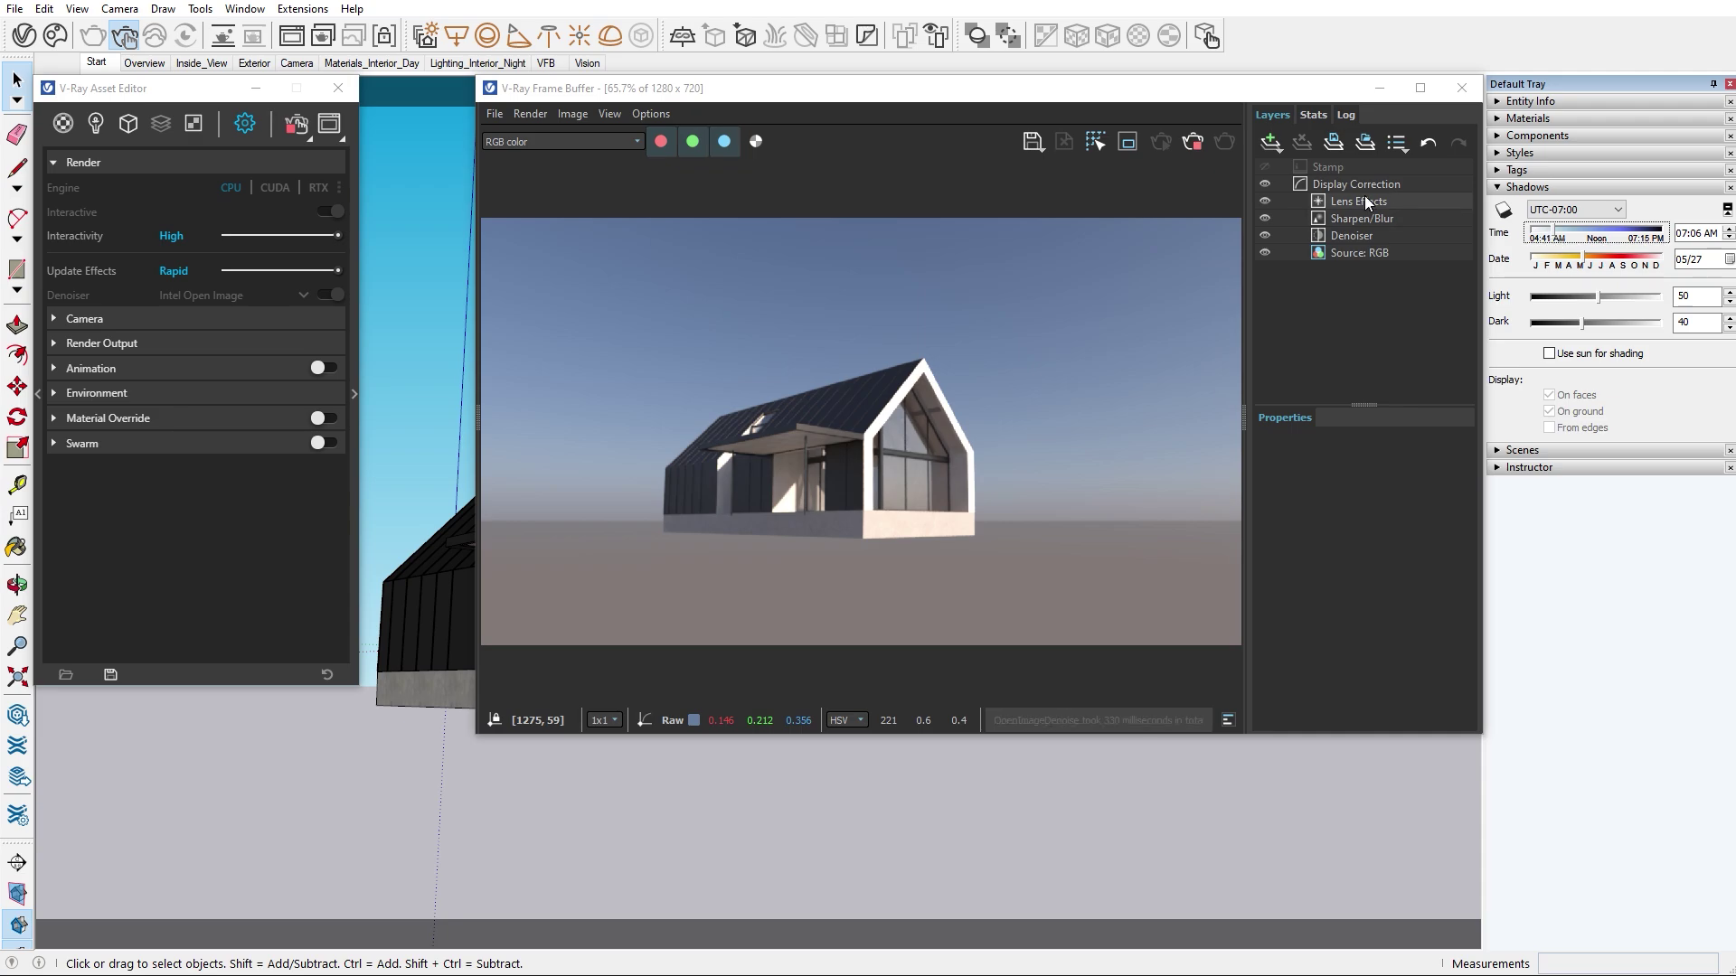
# Add a V-Ray infinite plane as ground at the base of the house and check it in the interactive render.
pyautogui.click(685, 38)
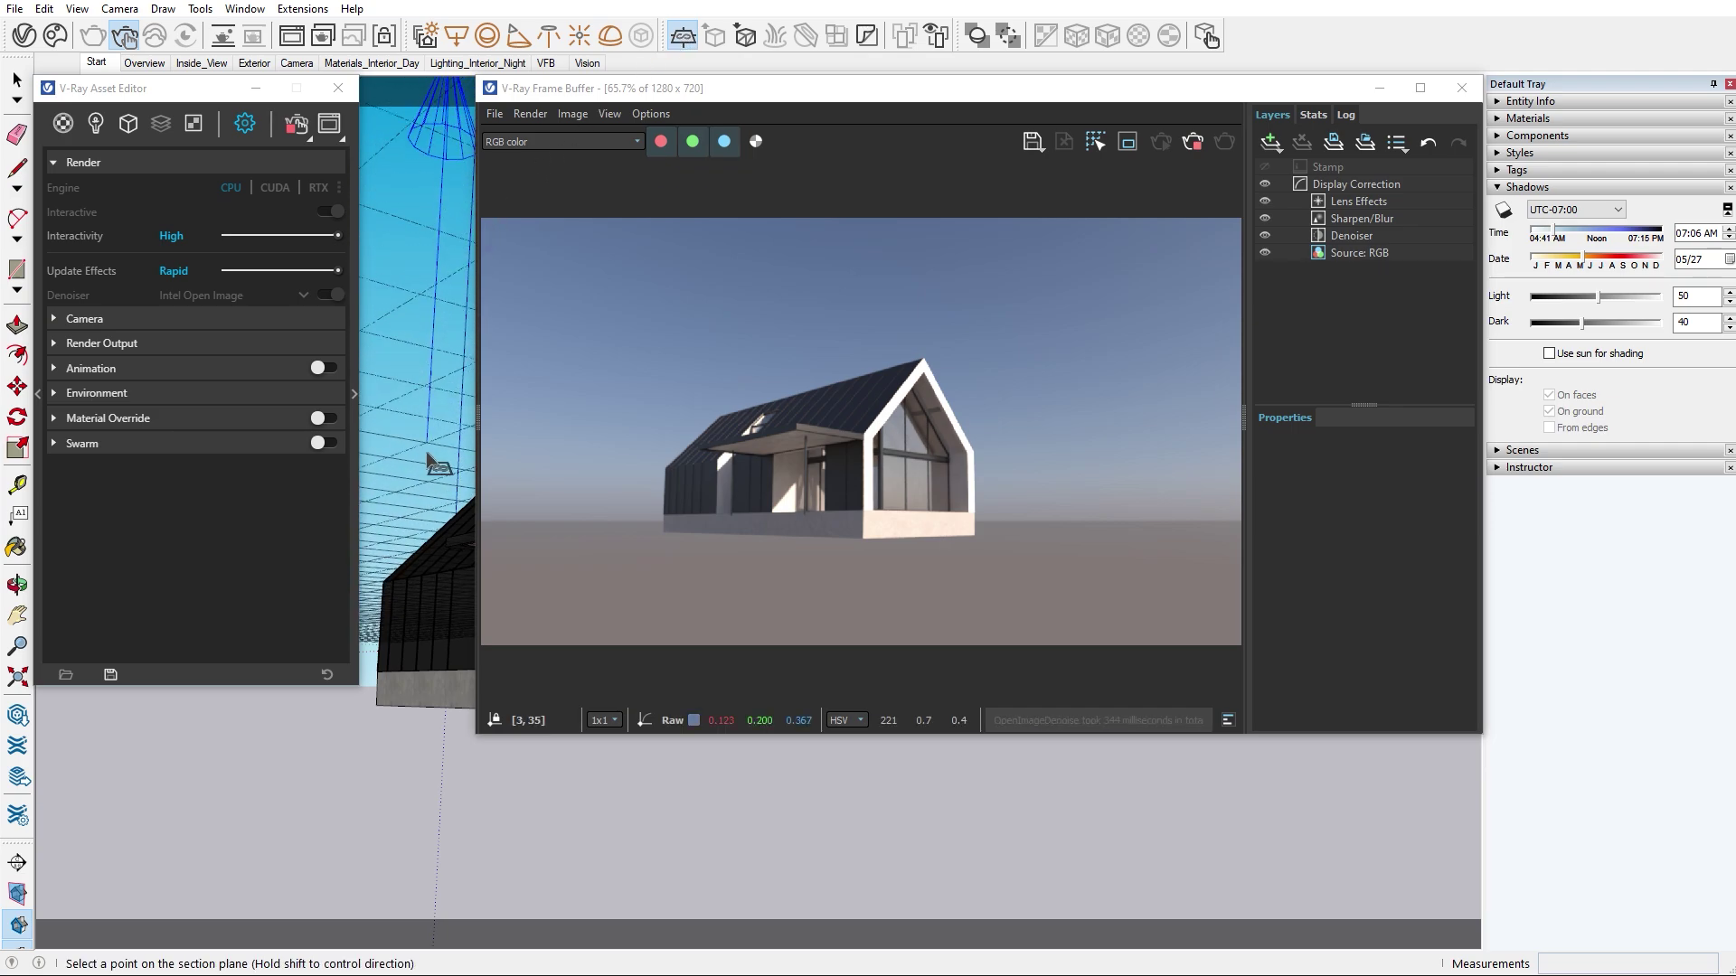
pyautogui.click(430, 707)
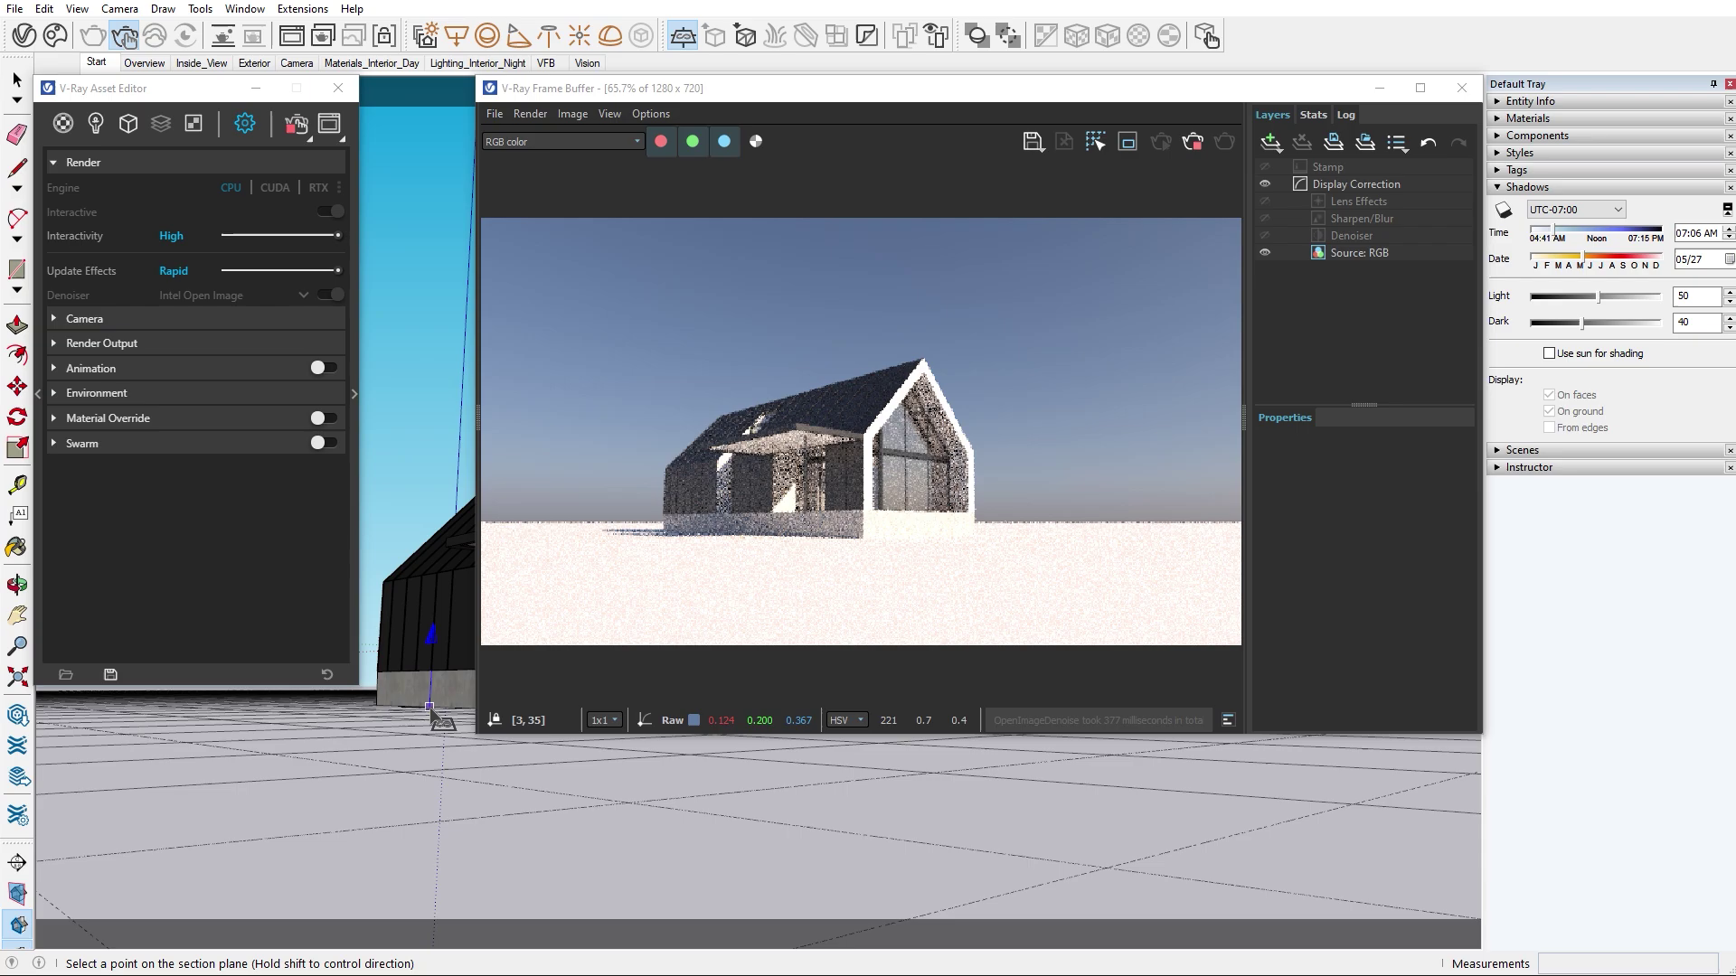
pyautogui.moveTo(428, 708)
pyautogui.mouseDown(button='middle')
pyautogui.moveTo(535, 743)
pyautogui.moveTo(759, 740)
pyautogui.moveTo(768, 768)
pyautogui.mouseUp(button='middle')
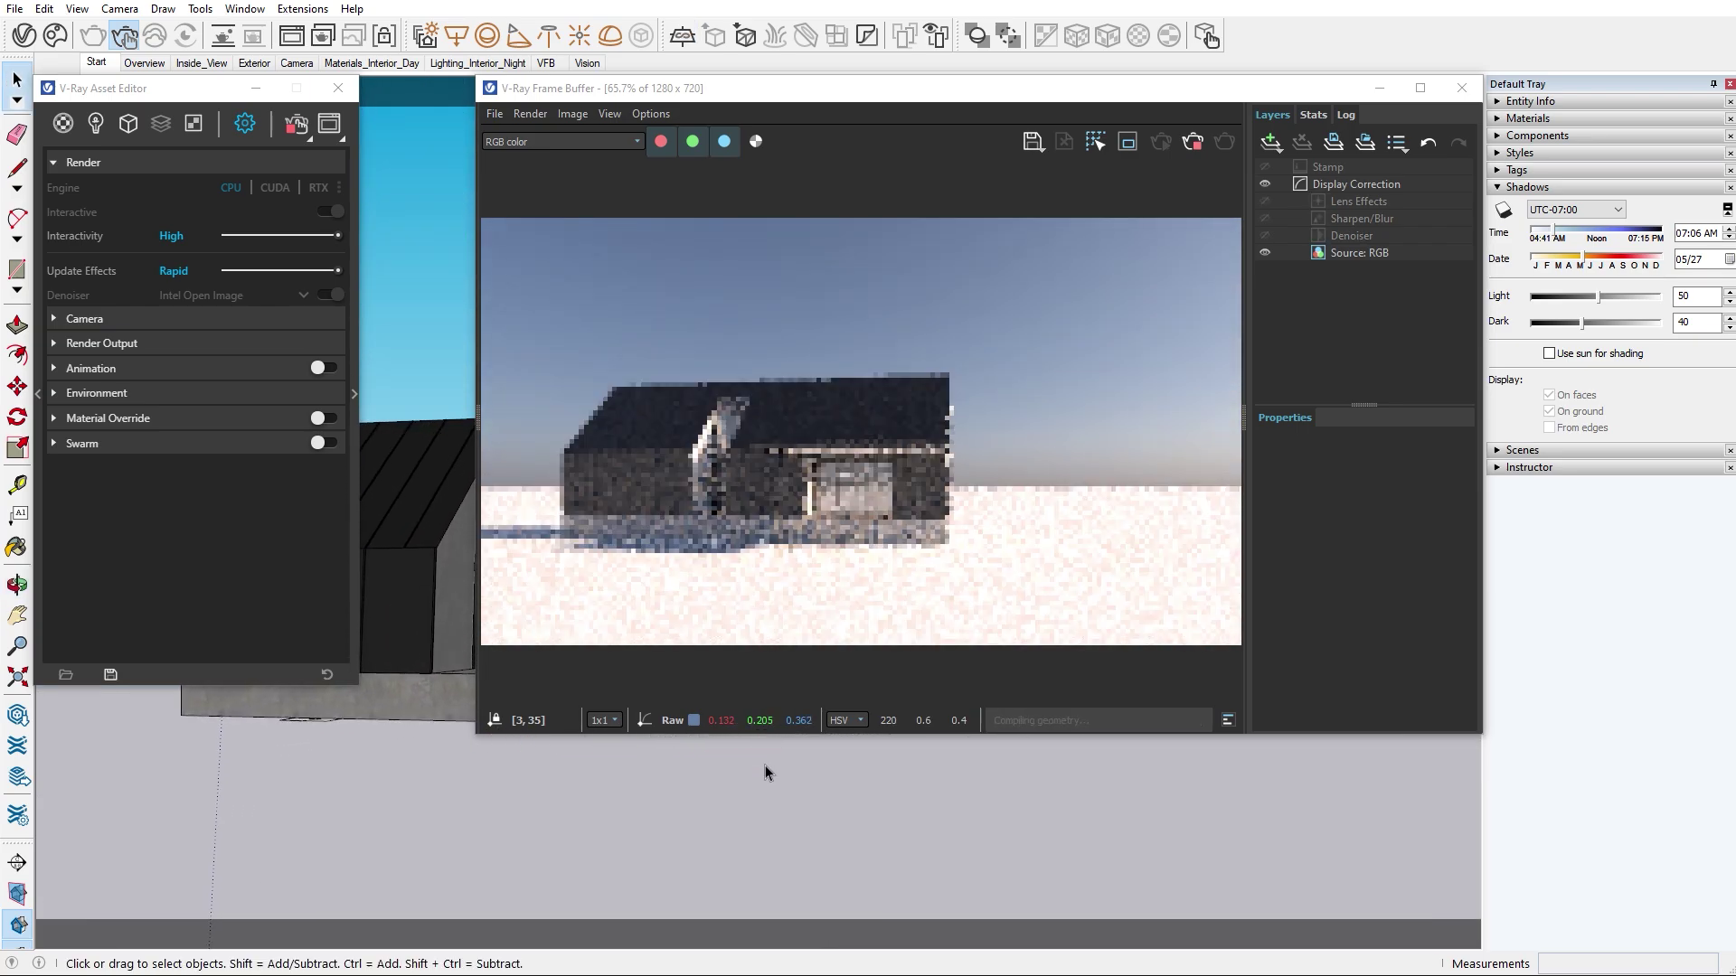
pyautogui.scroll(-6, 767, 774)
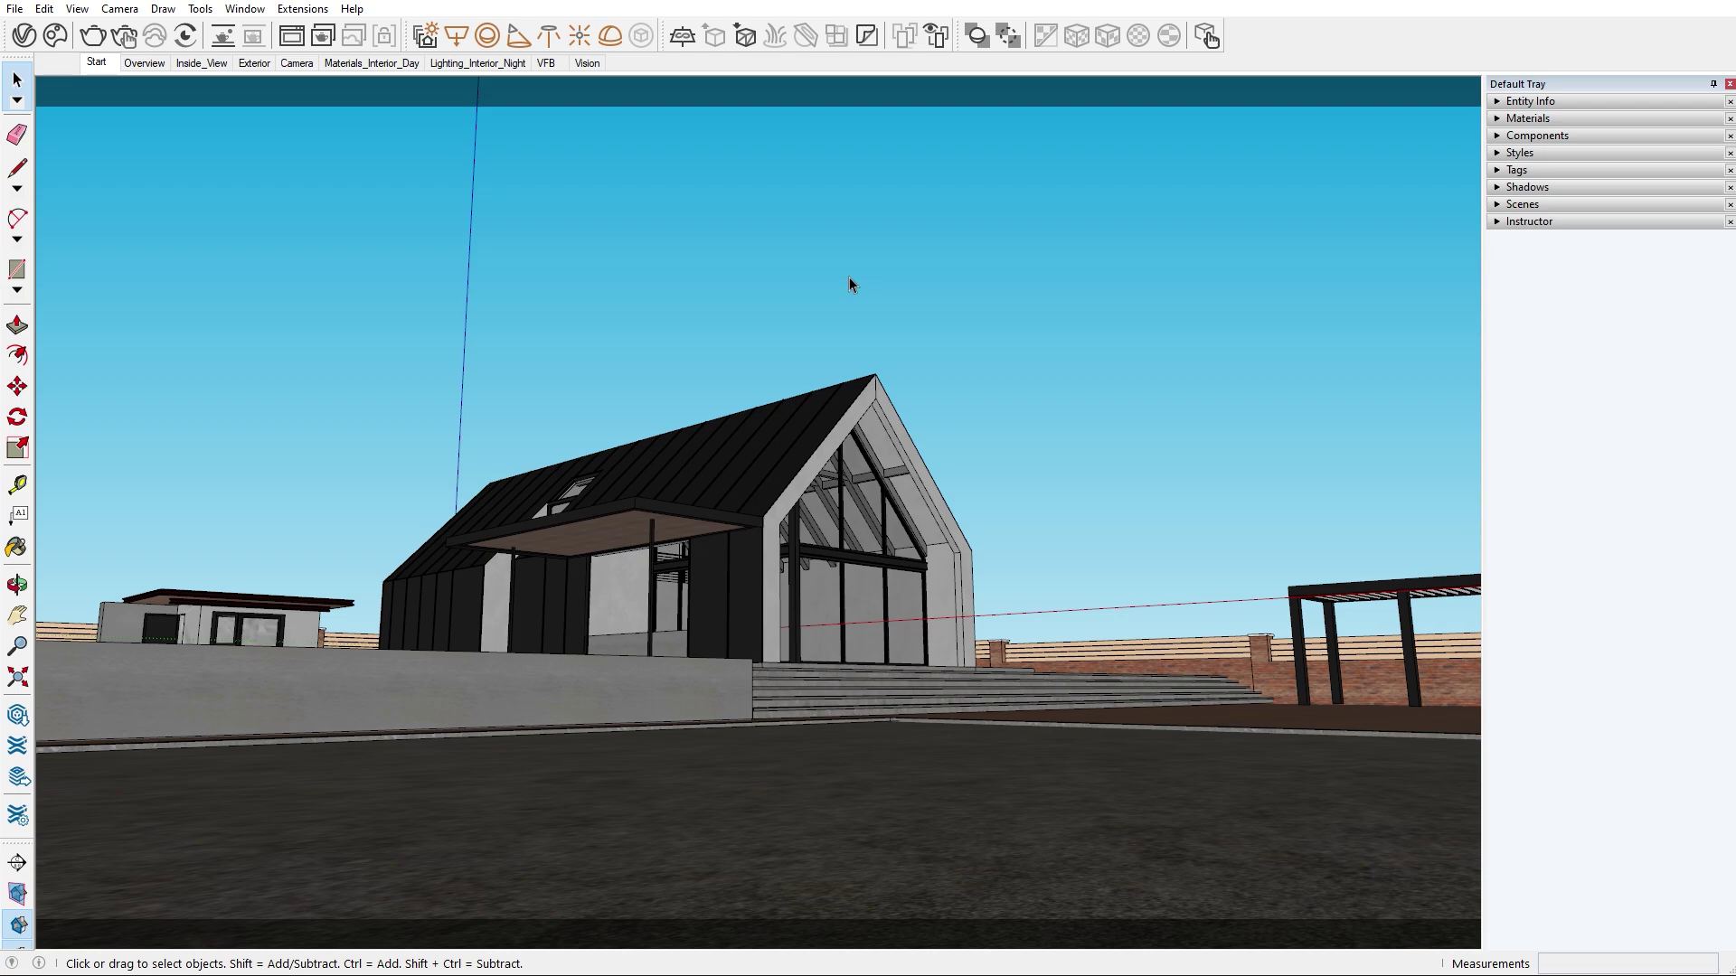
# Switch to the Overview scene and browse the Trees in the Vegetation category of Chaos Cosmos.
pyautogui.click(144, 63)
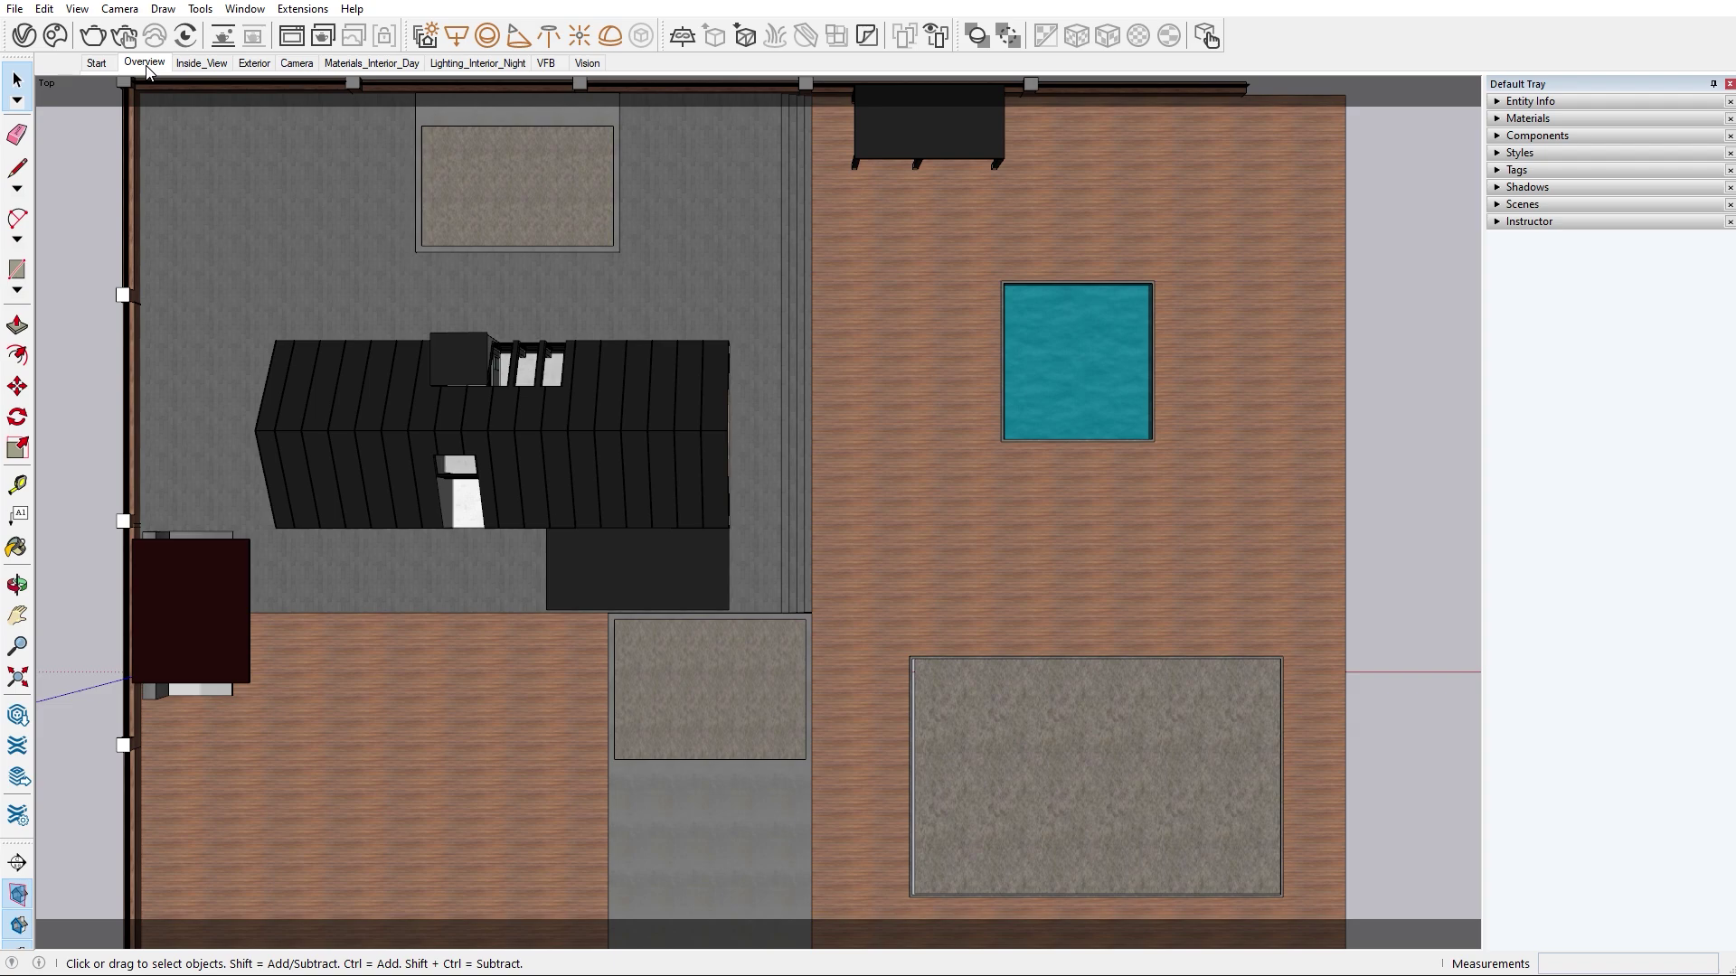
pyautogui.click(55, 36)
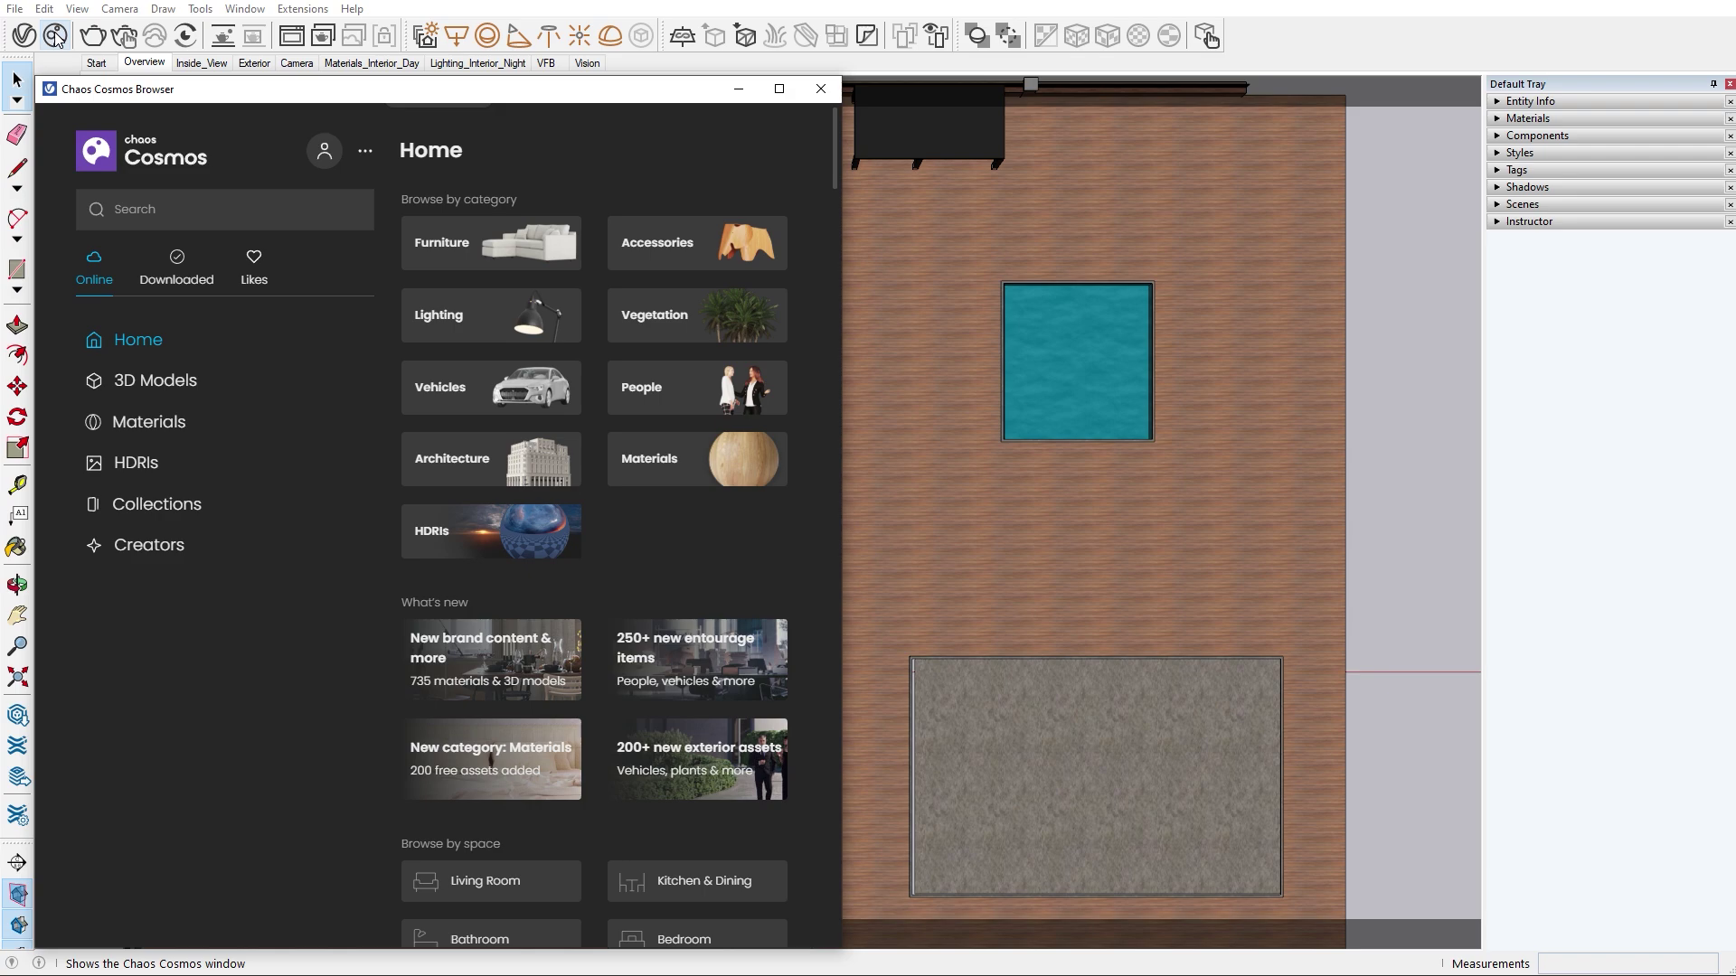
pyautogui.click(667, 311)
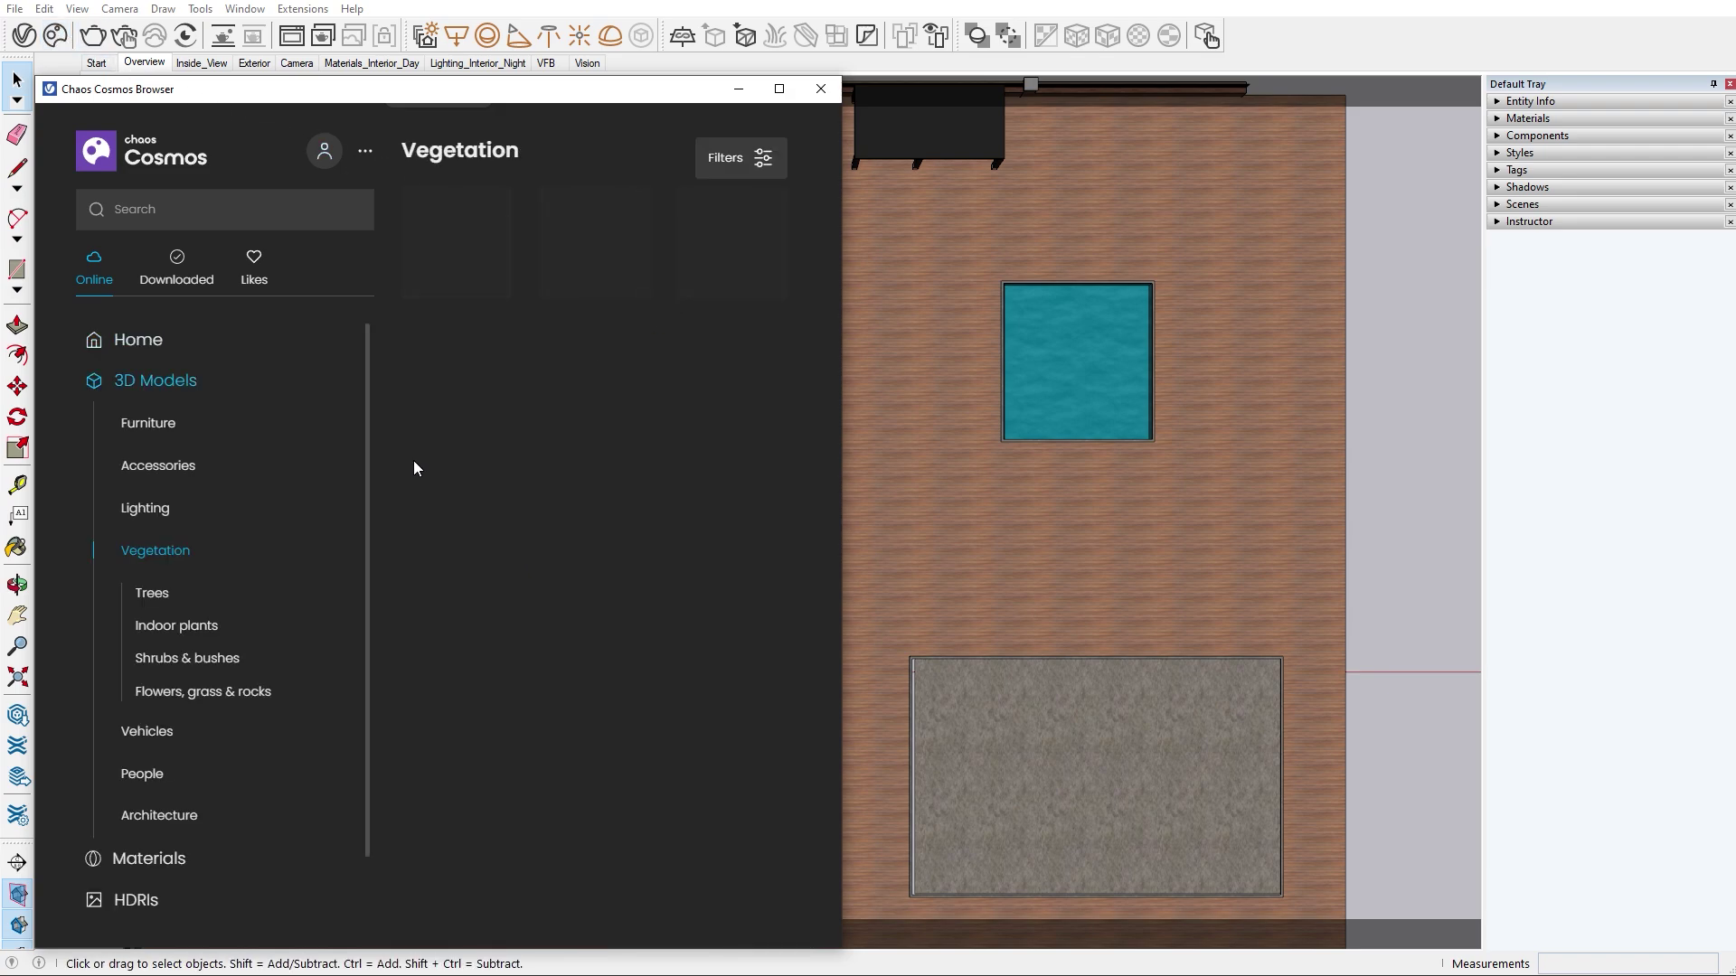
pyautogui.click(152, 593)
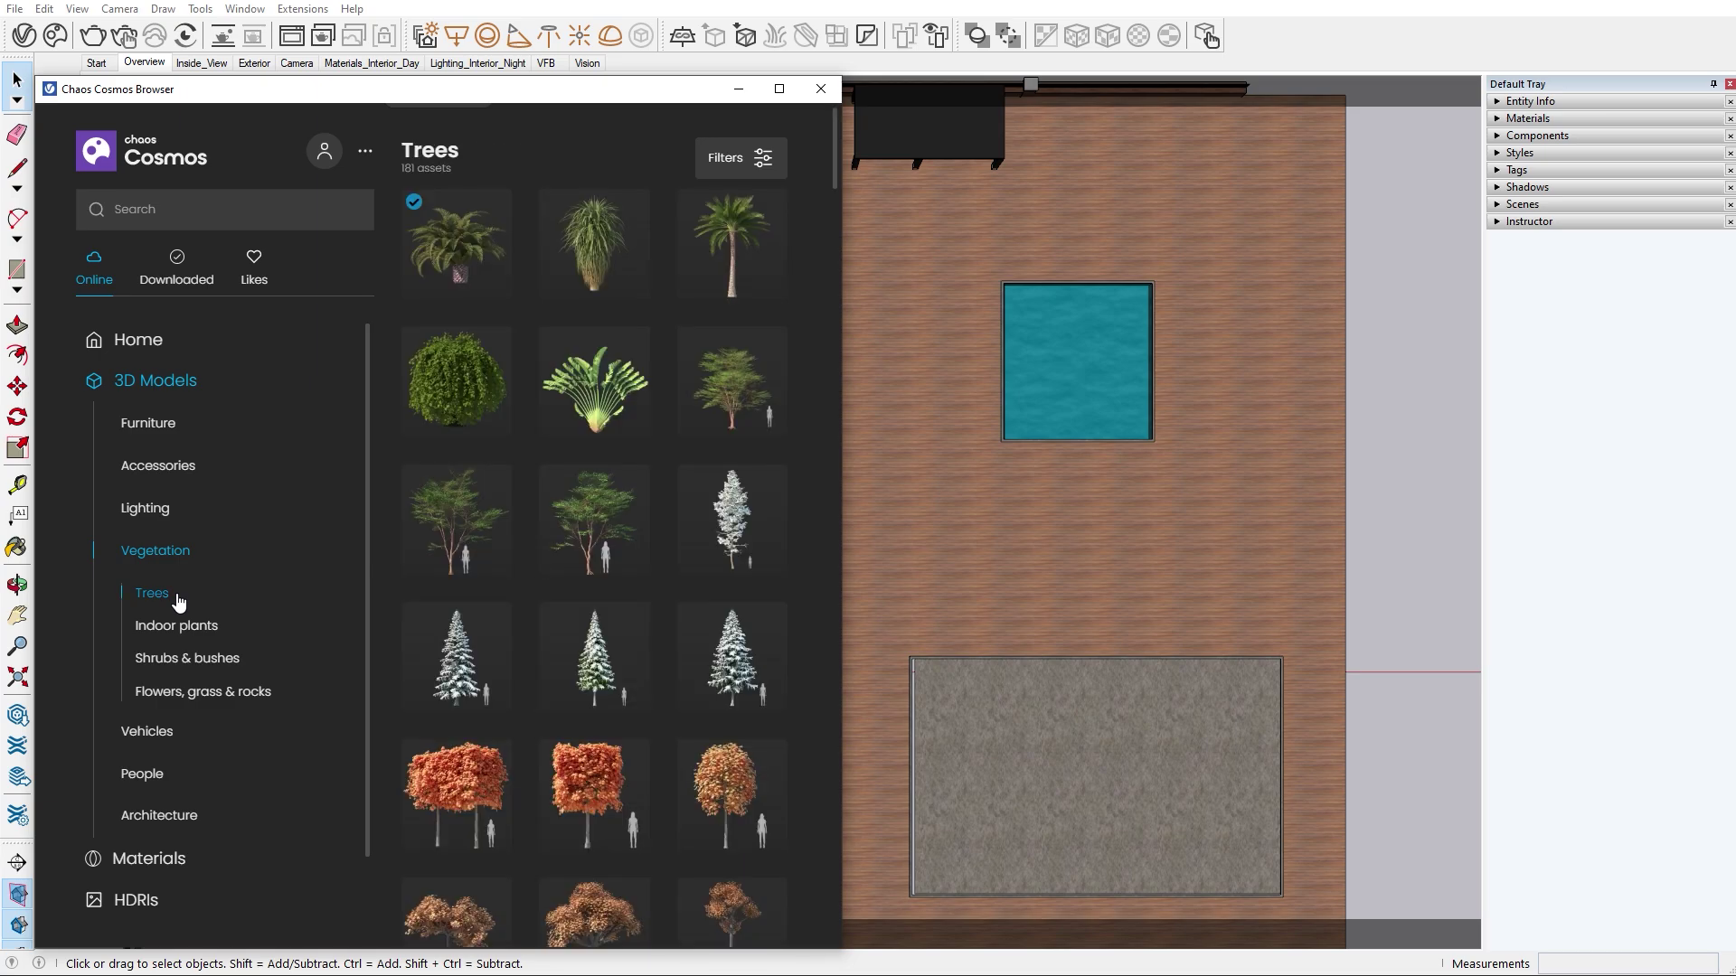
pyautogui.scroll(-2, 573, 561)
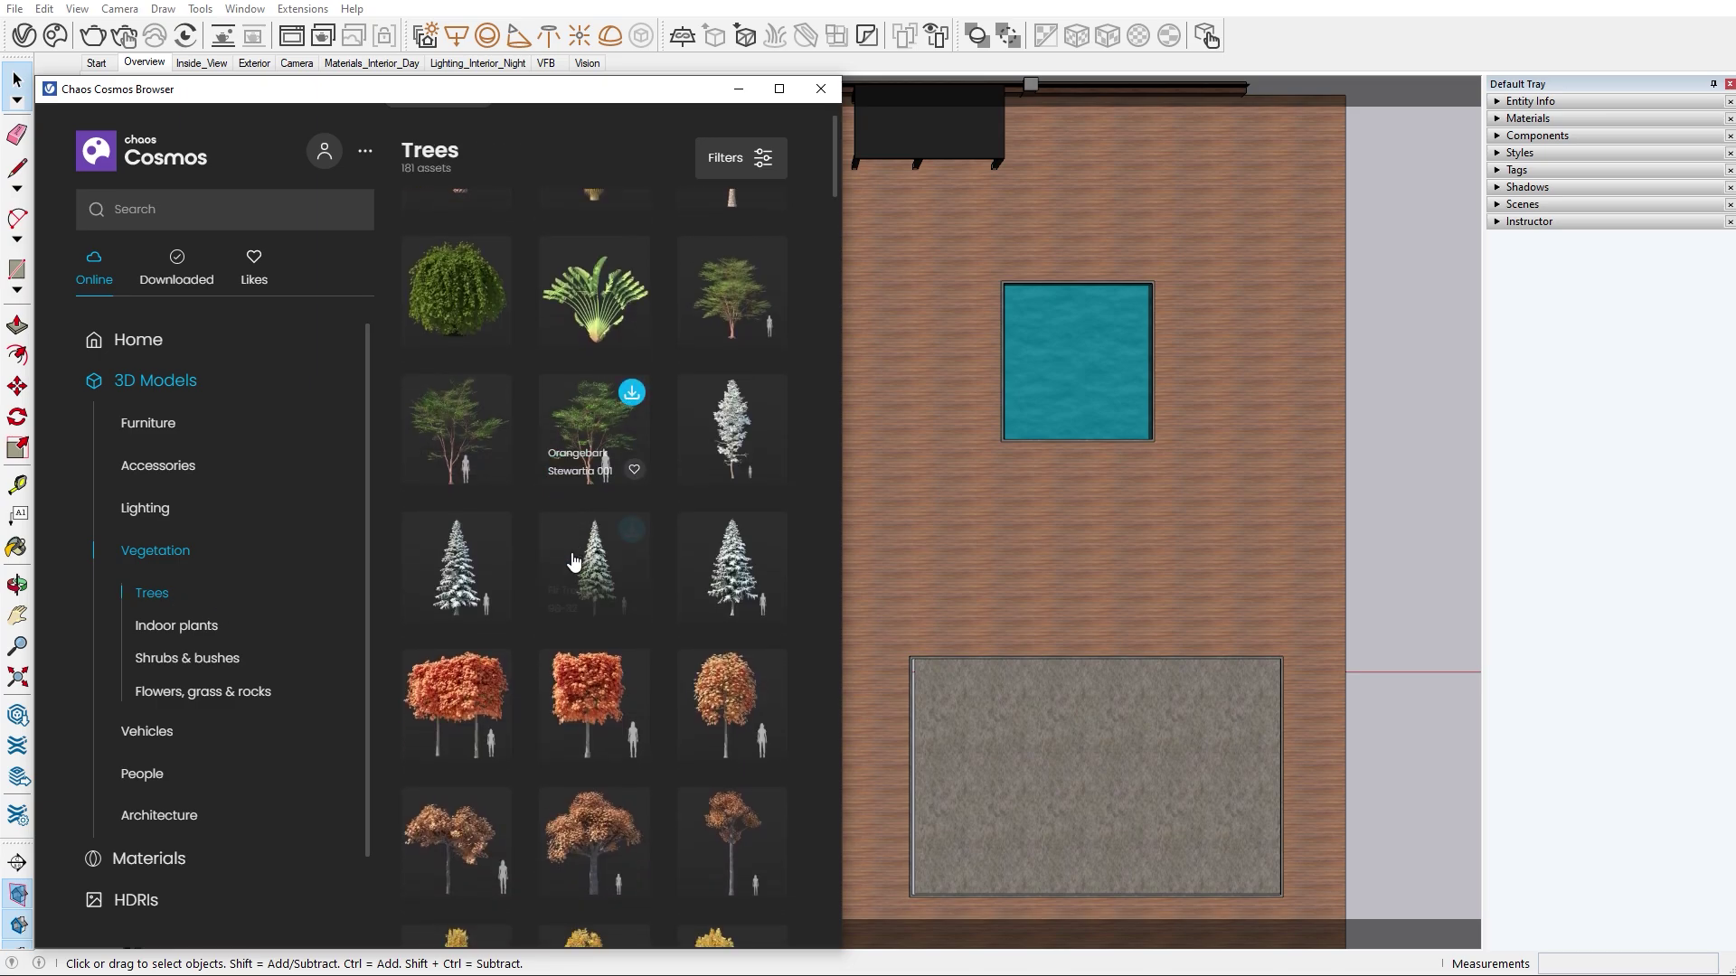
pyautogui.scroll(-1, 571, 559)
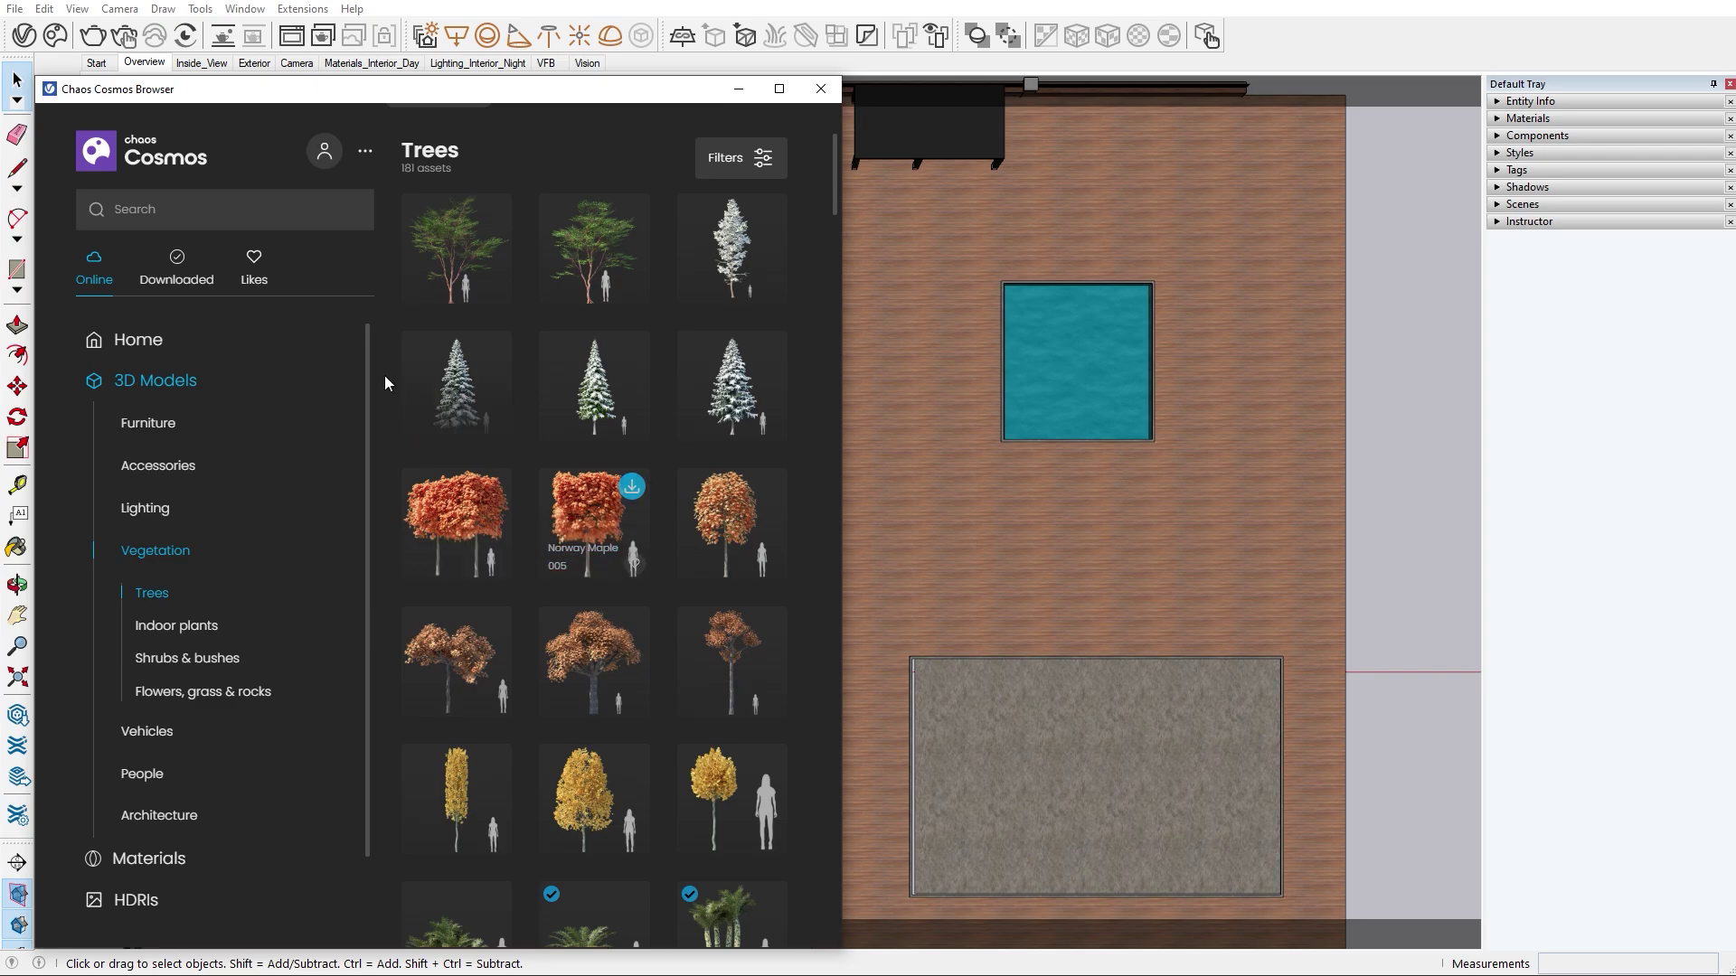
# Search the asset library for "scots", view the Scots Pine 003 details, and return to the Trees category.
pyautogui.click(273, 210)
pyautogui.write('scots')
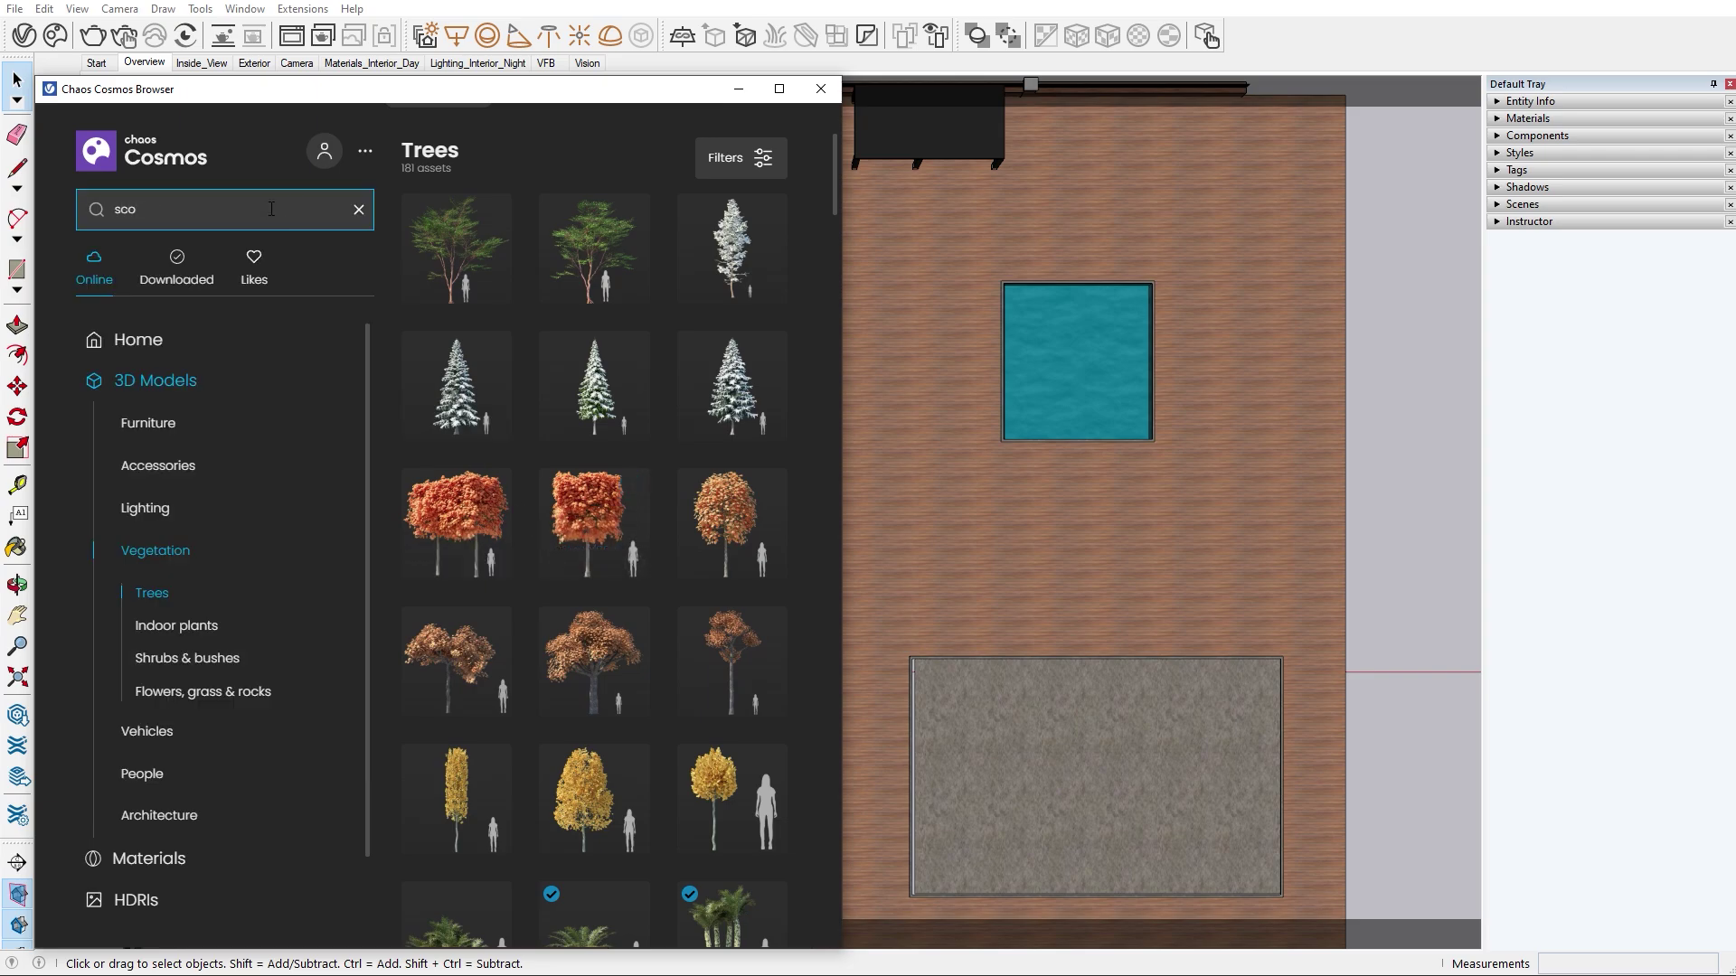
pyautogui.press('Return')
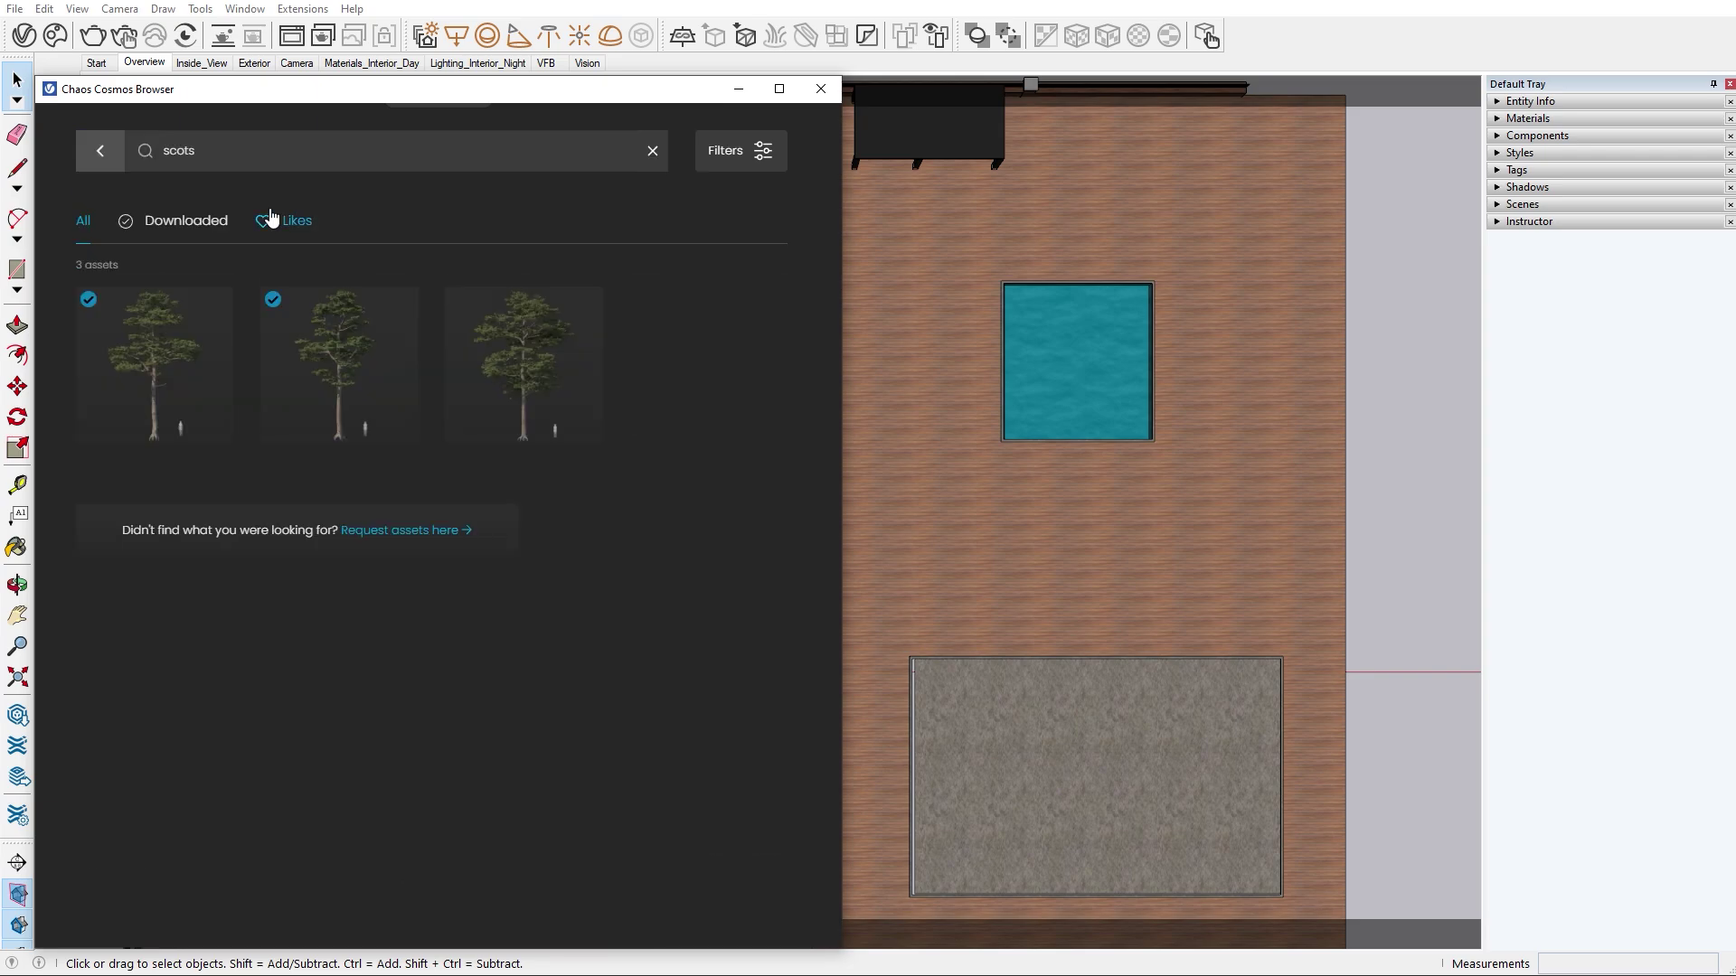
pyautogui.click(159, 327)
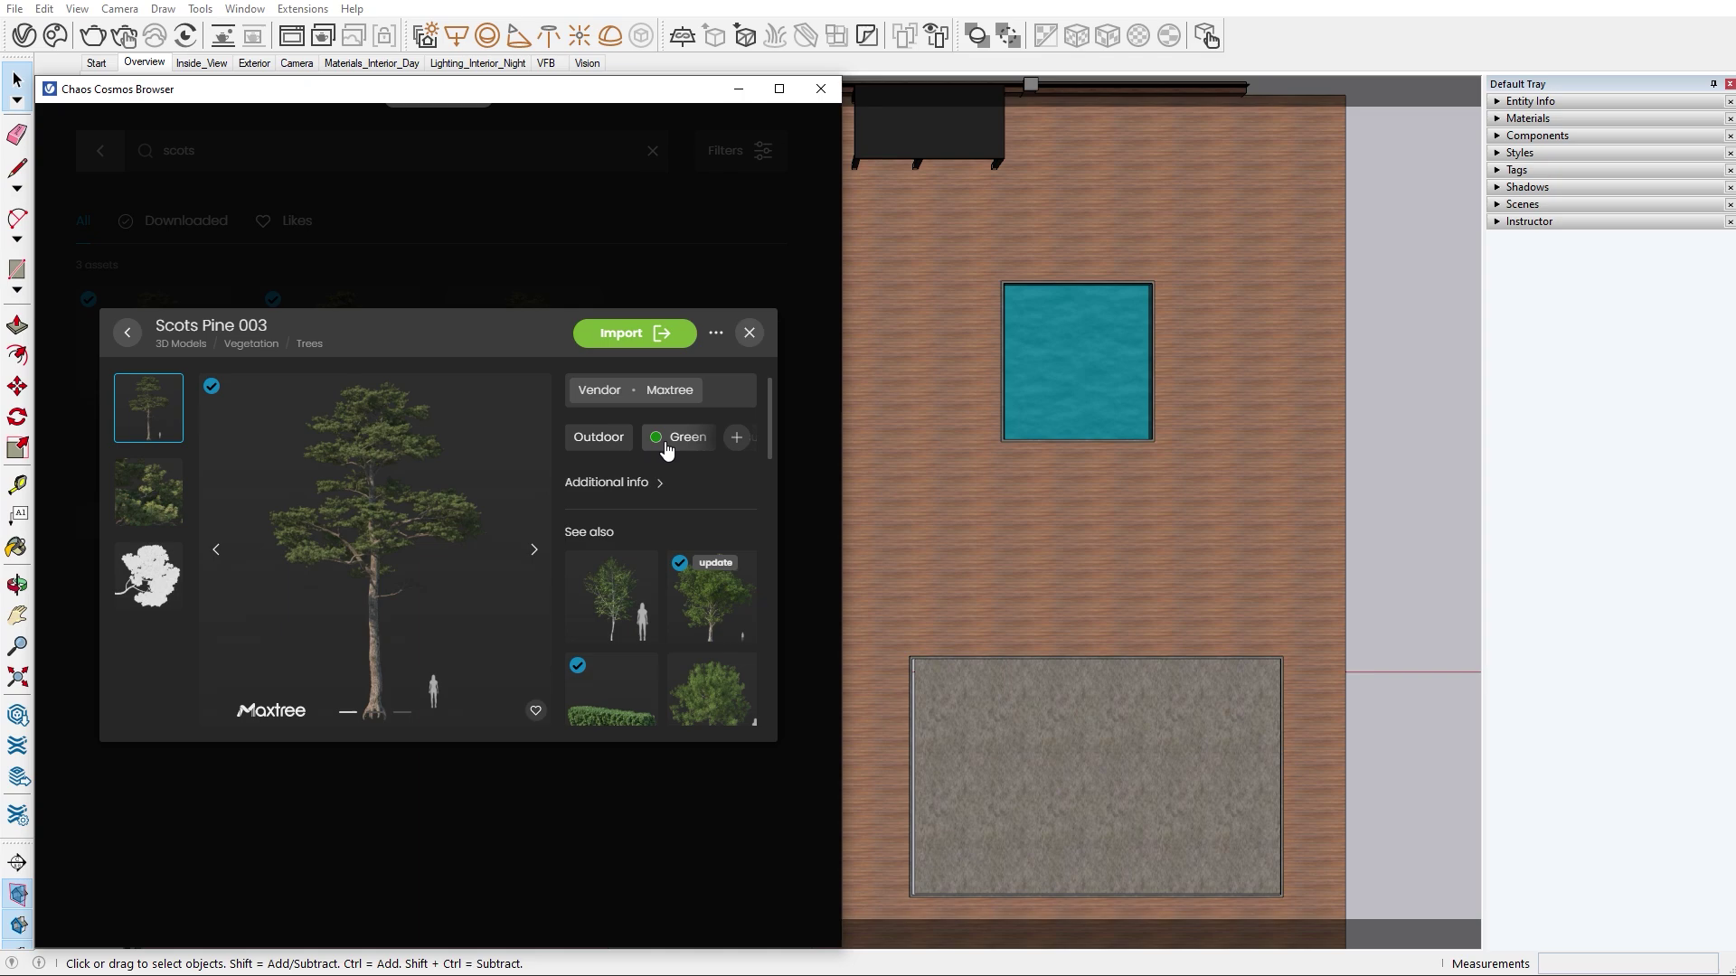
pyautogui.click(751, 336)
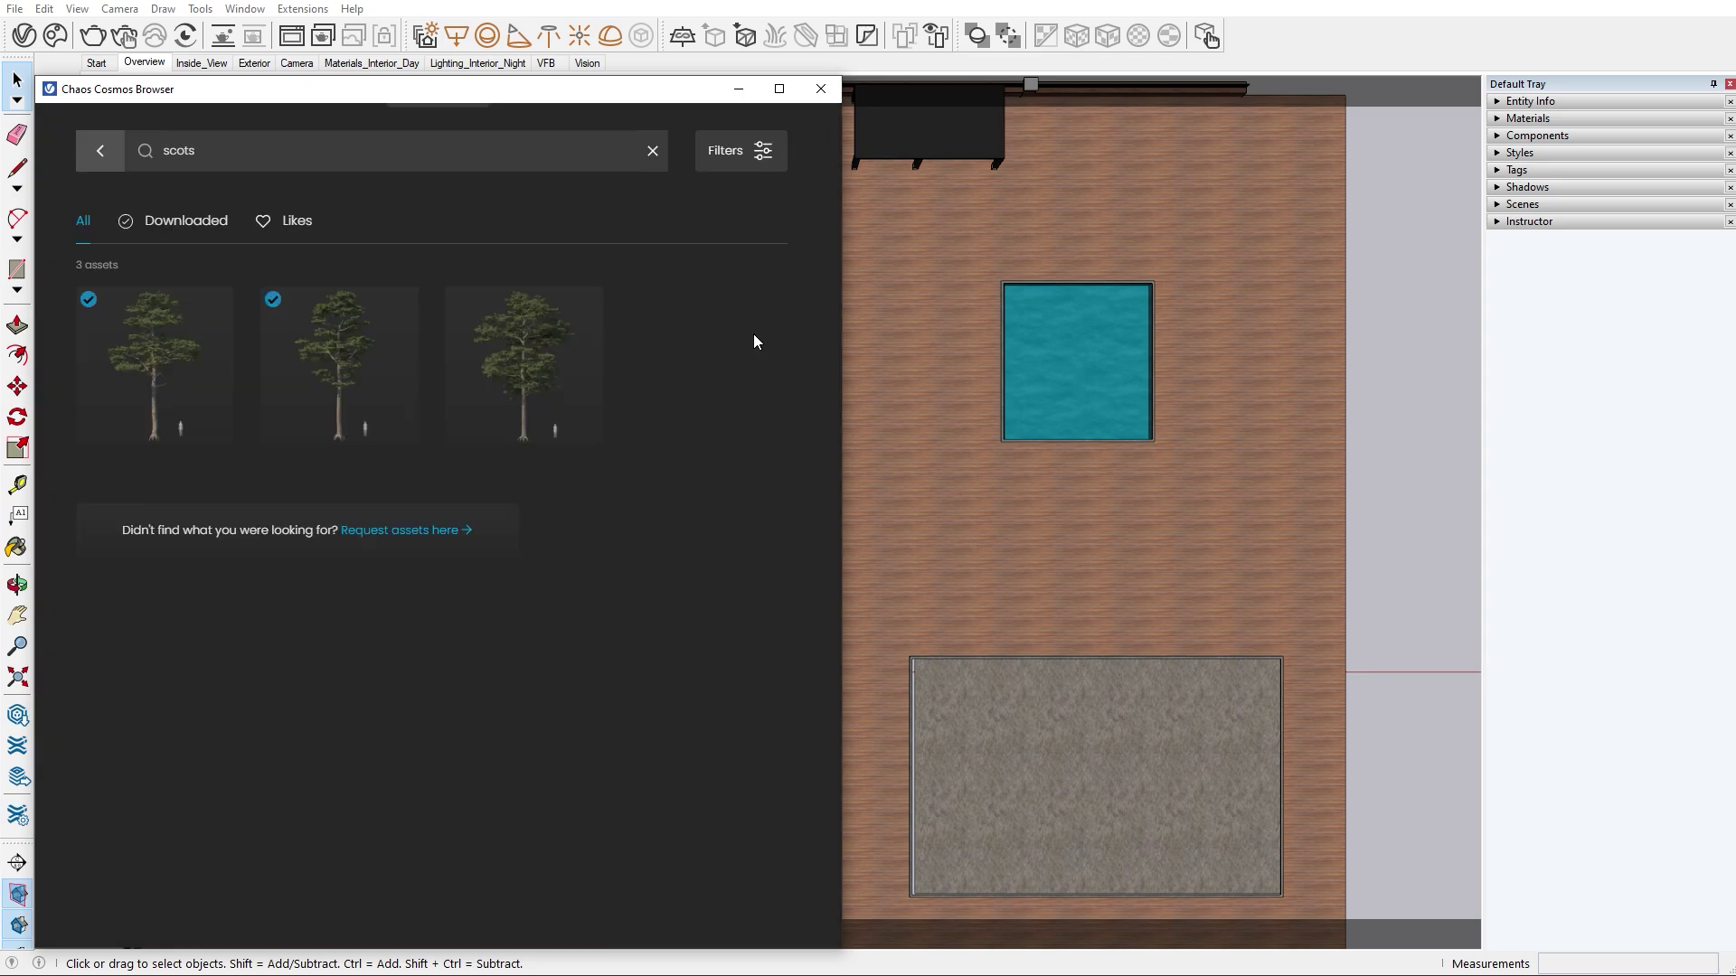
pyautogui.click(653, 150)
pyautogui.click(104, 152)
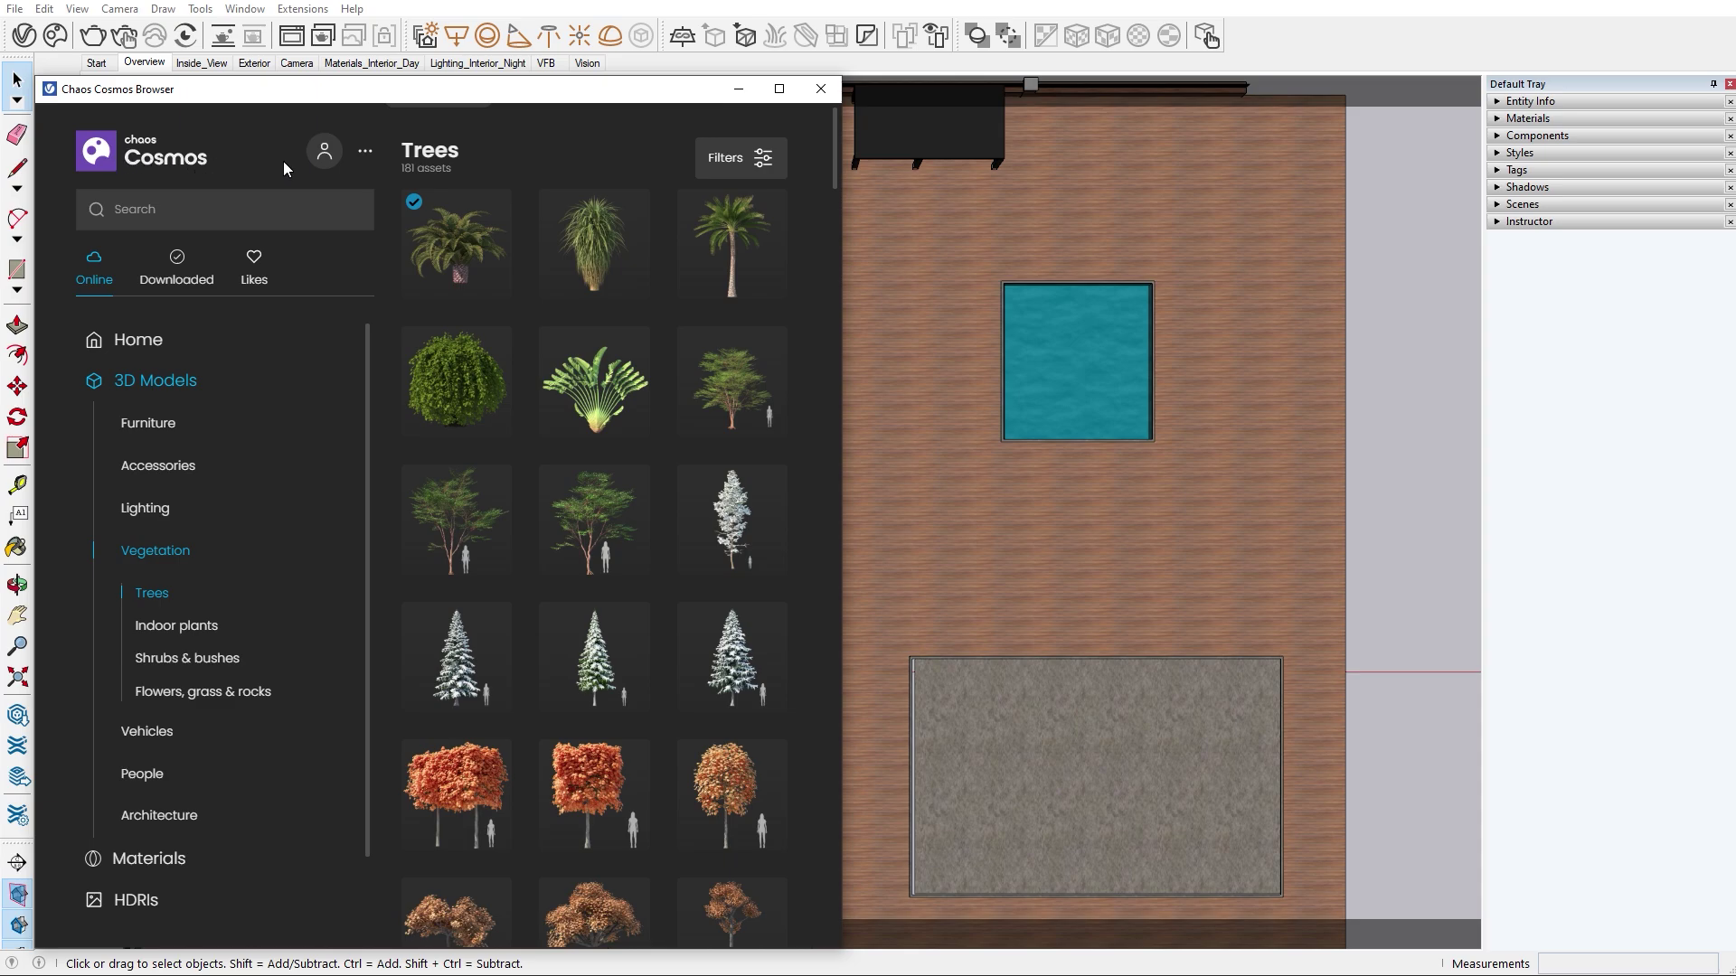
# Filter the trees by red color and Country space, and download the Katsura 003 asset.
pyautogui.click(730, 161)
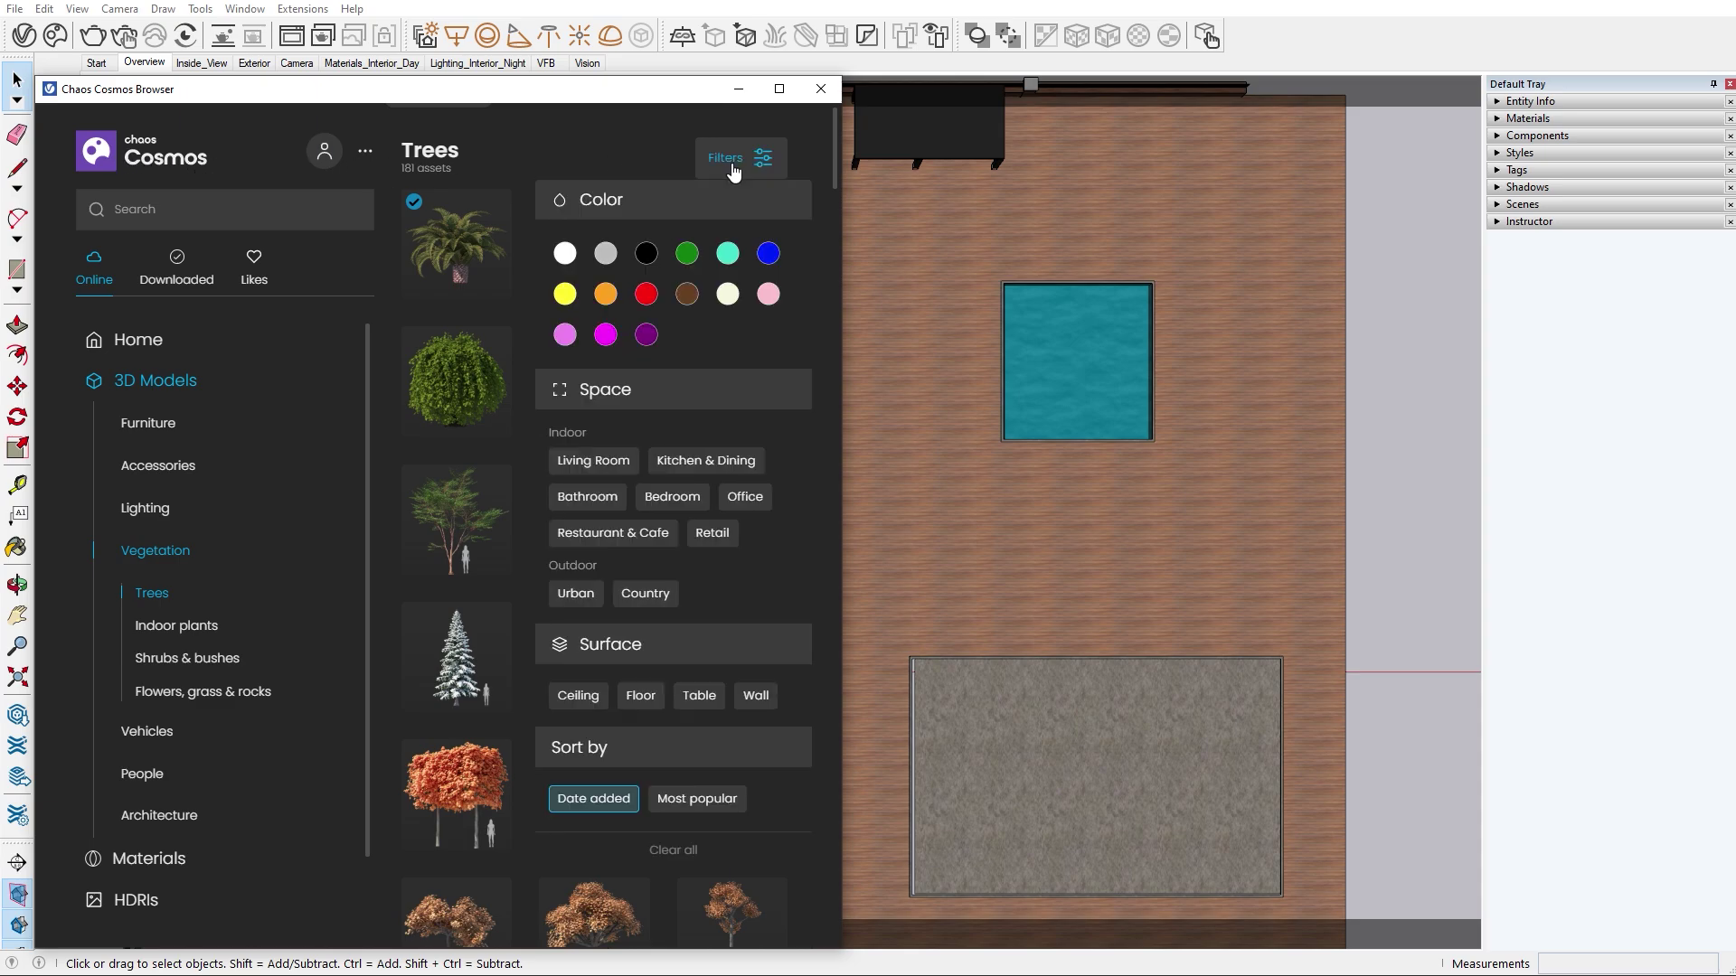
pyautogui.click(647, 295)
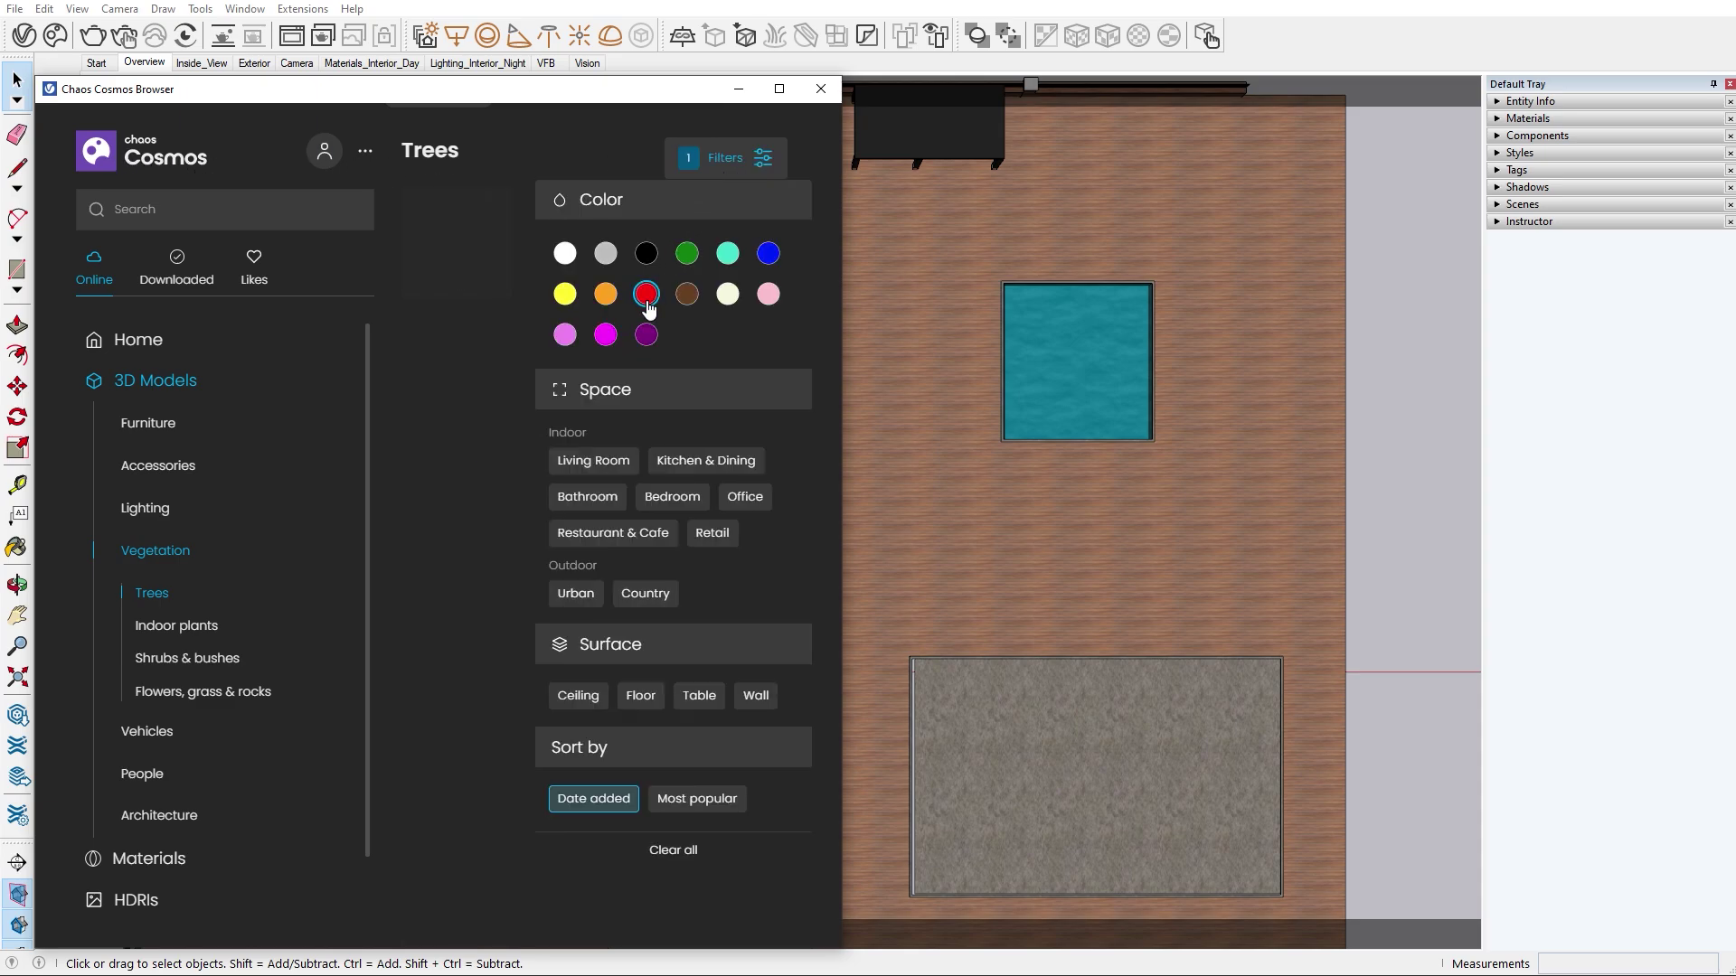
pyautogui.click(645, 594)
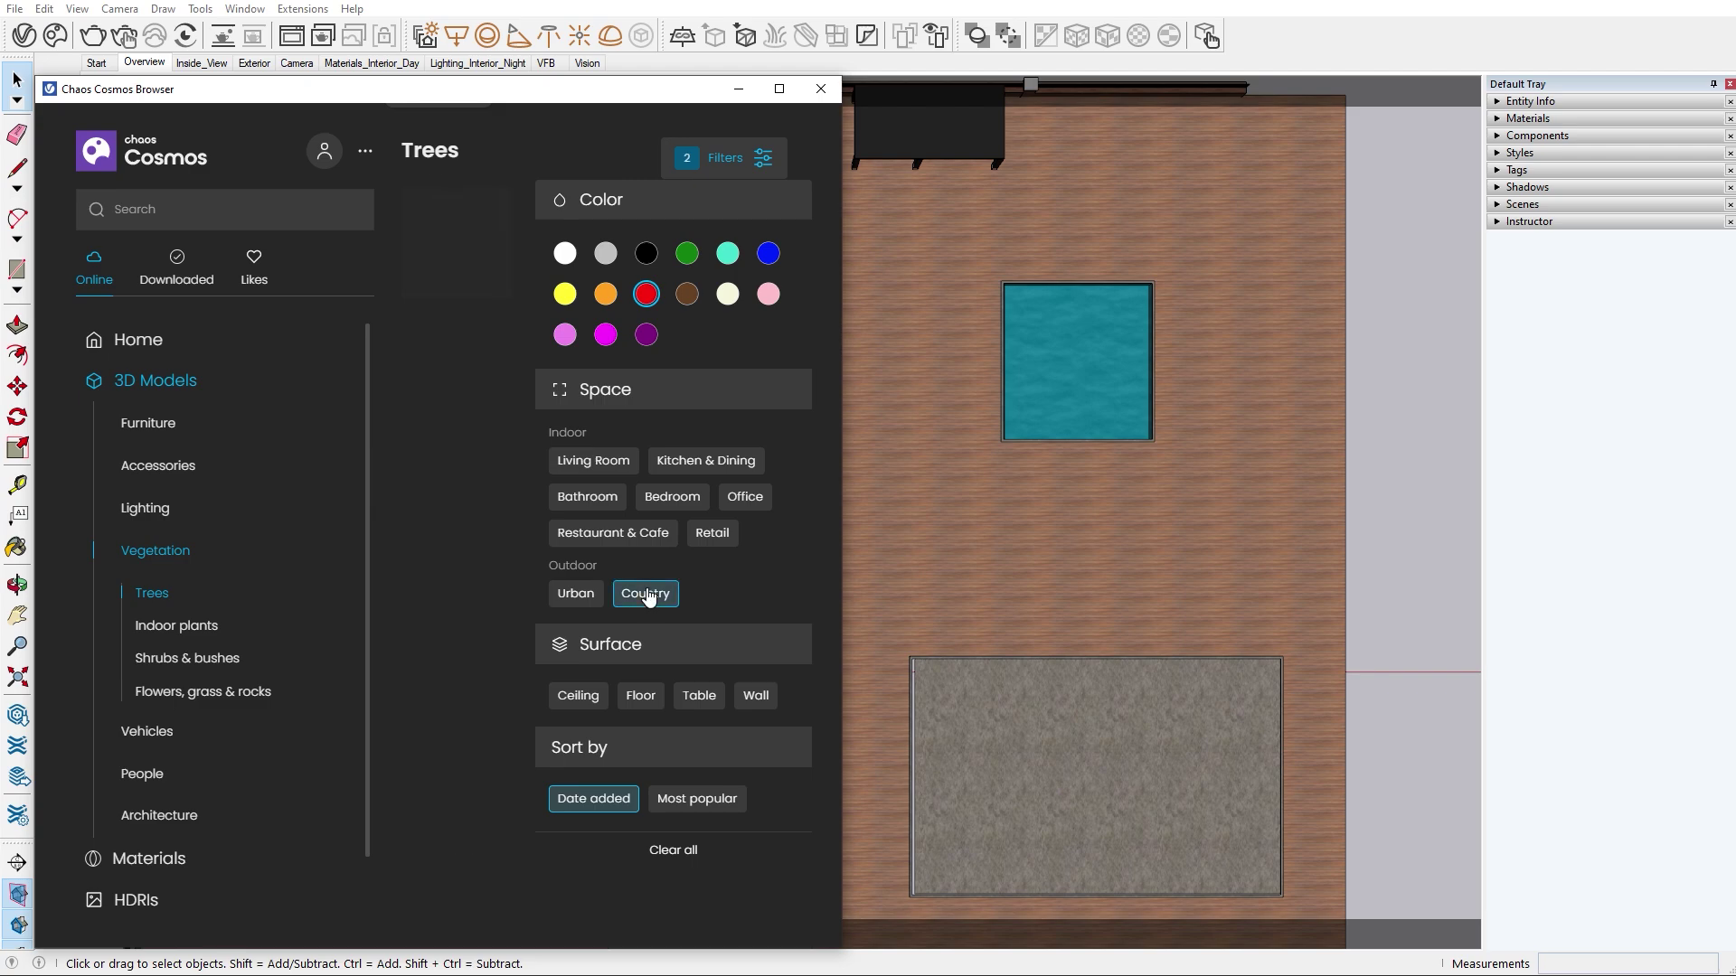
pyautogui.click(701, 163)
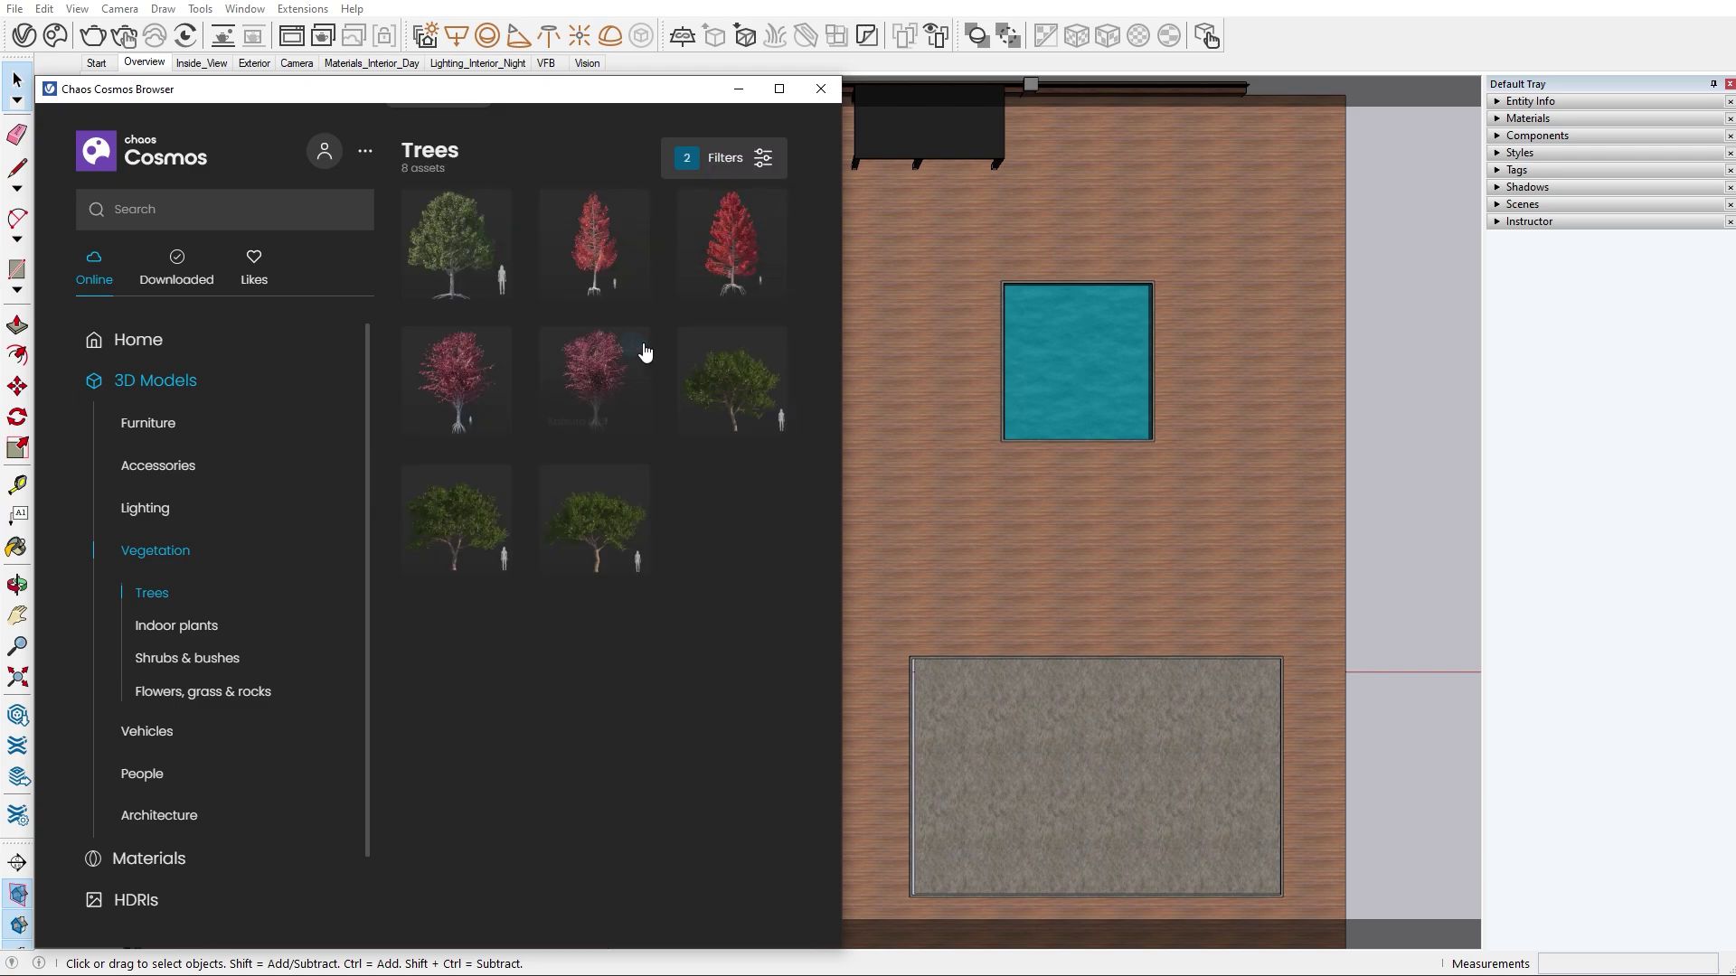
pyautogui.moveTo(632, 352)
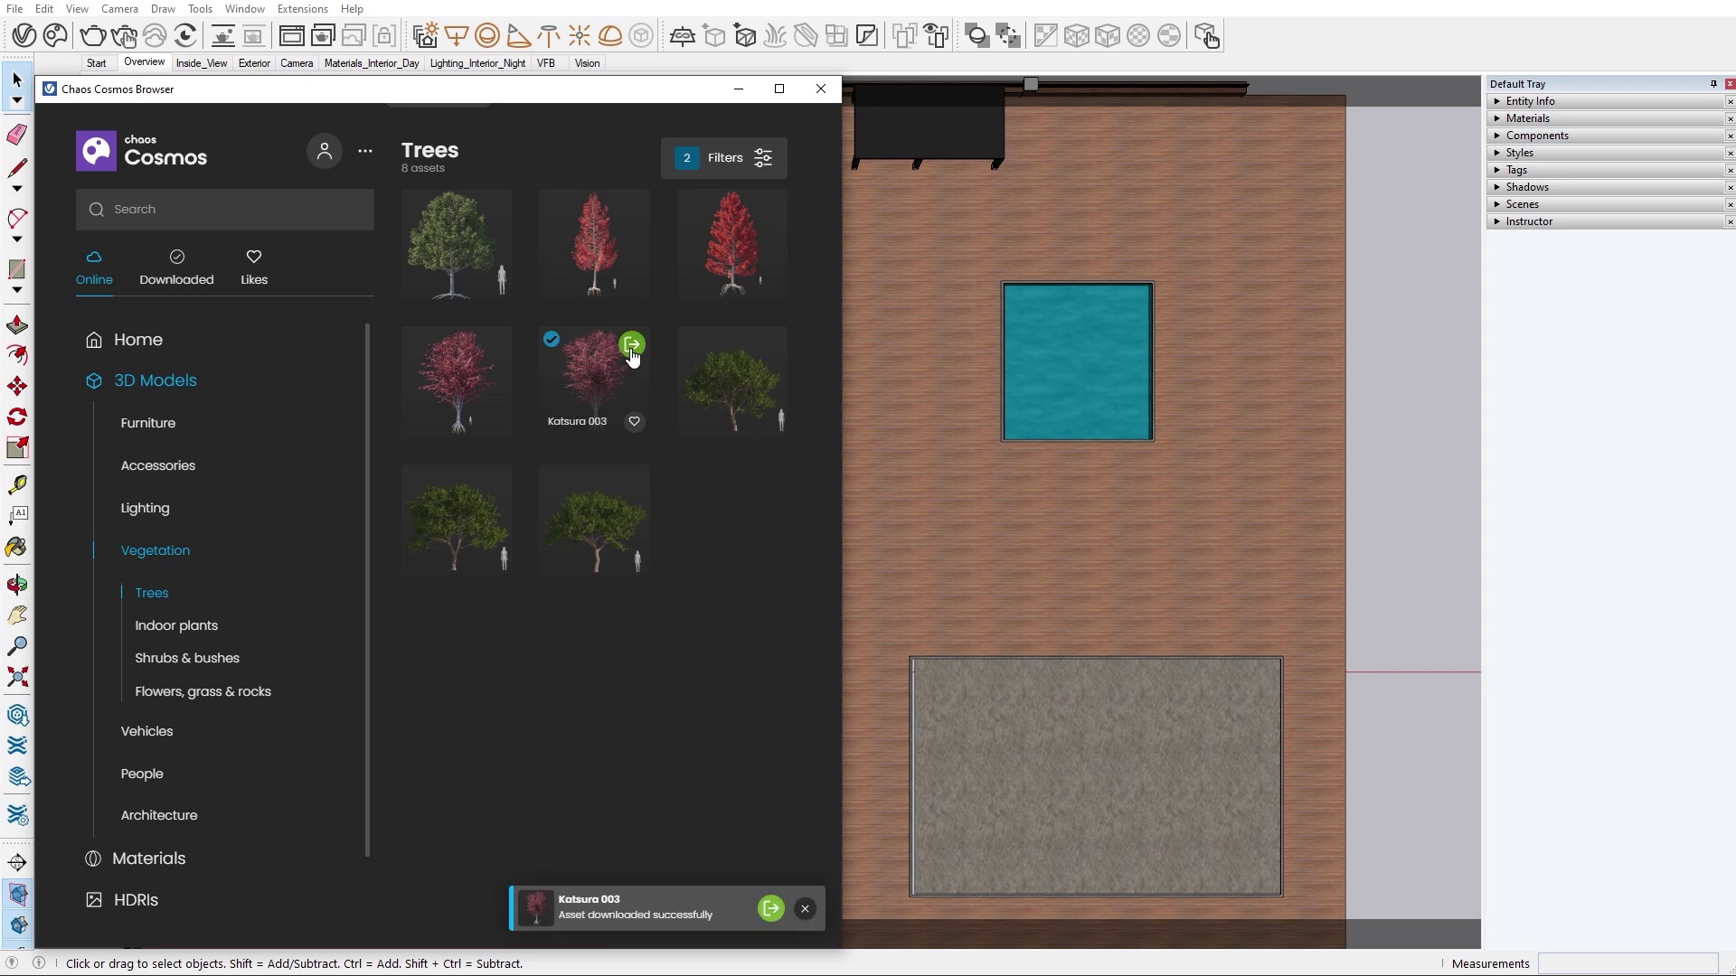
# Import Scots Pine 002 from the downloaded assets and place it in the large rectangular planting bed nearest the pool.
pyautogui.click(176, 271)
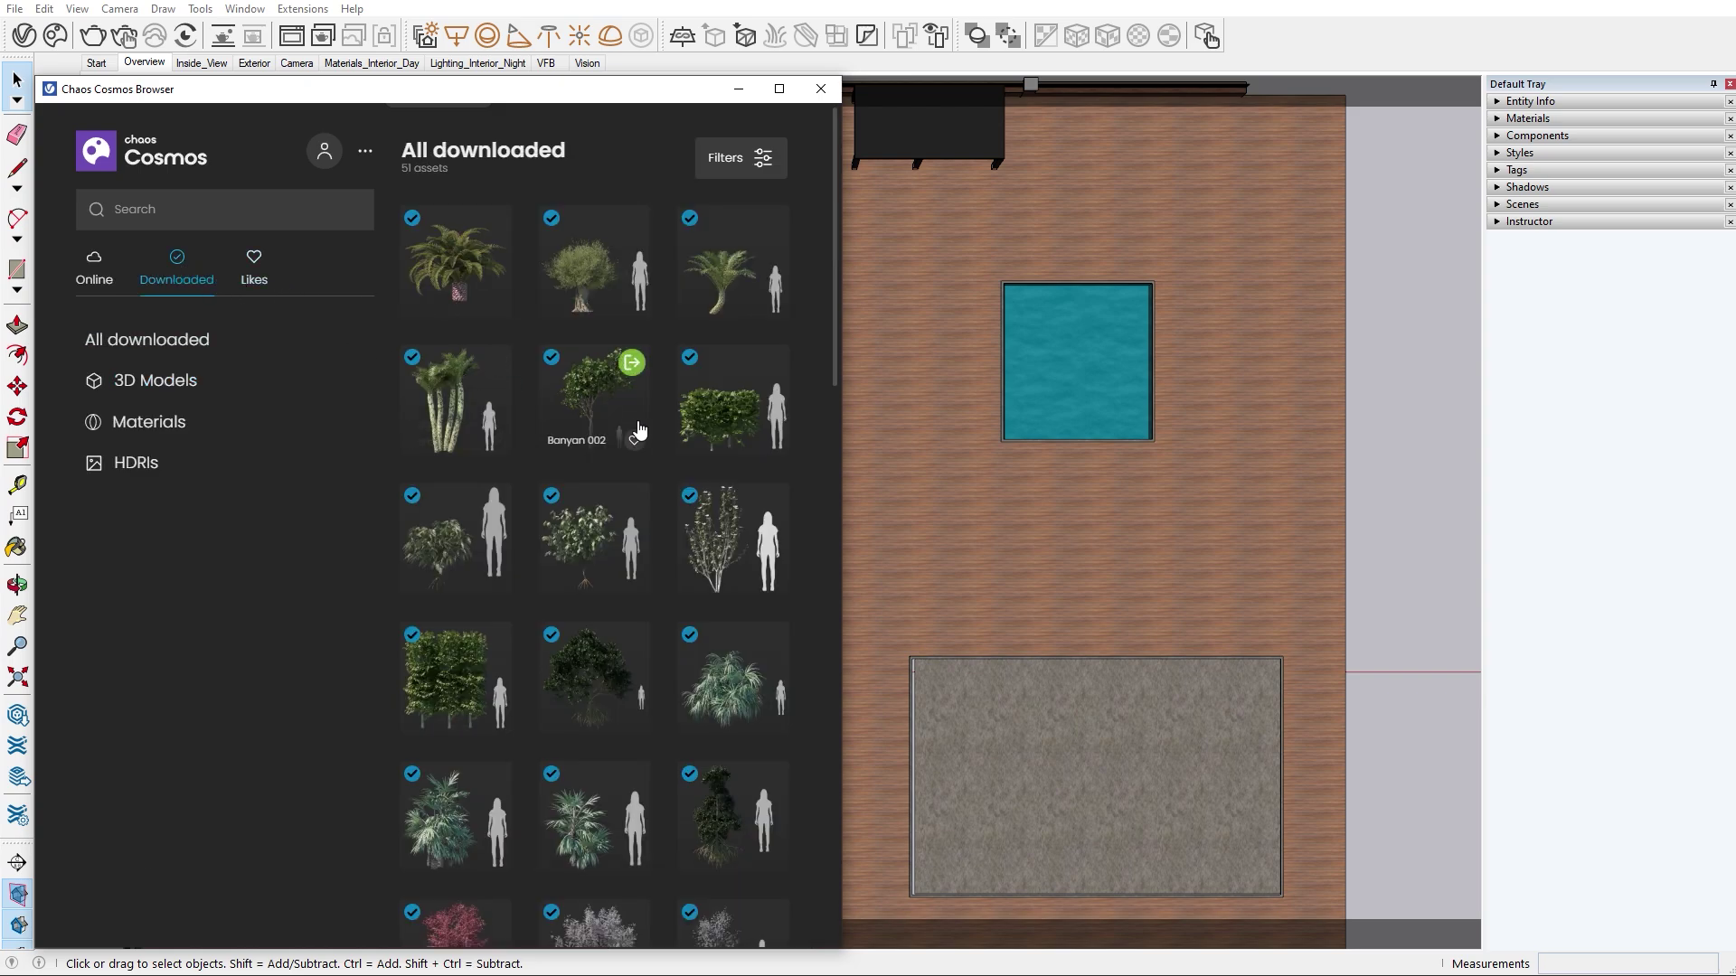
pyautogui.scroll(-5, 637, 424)
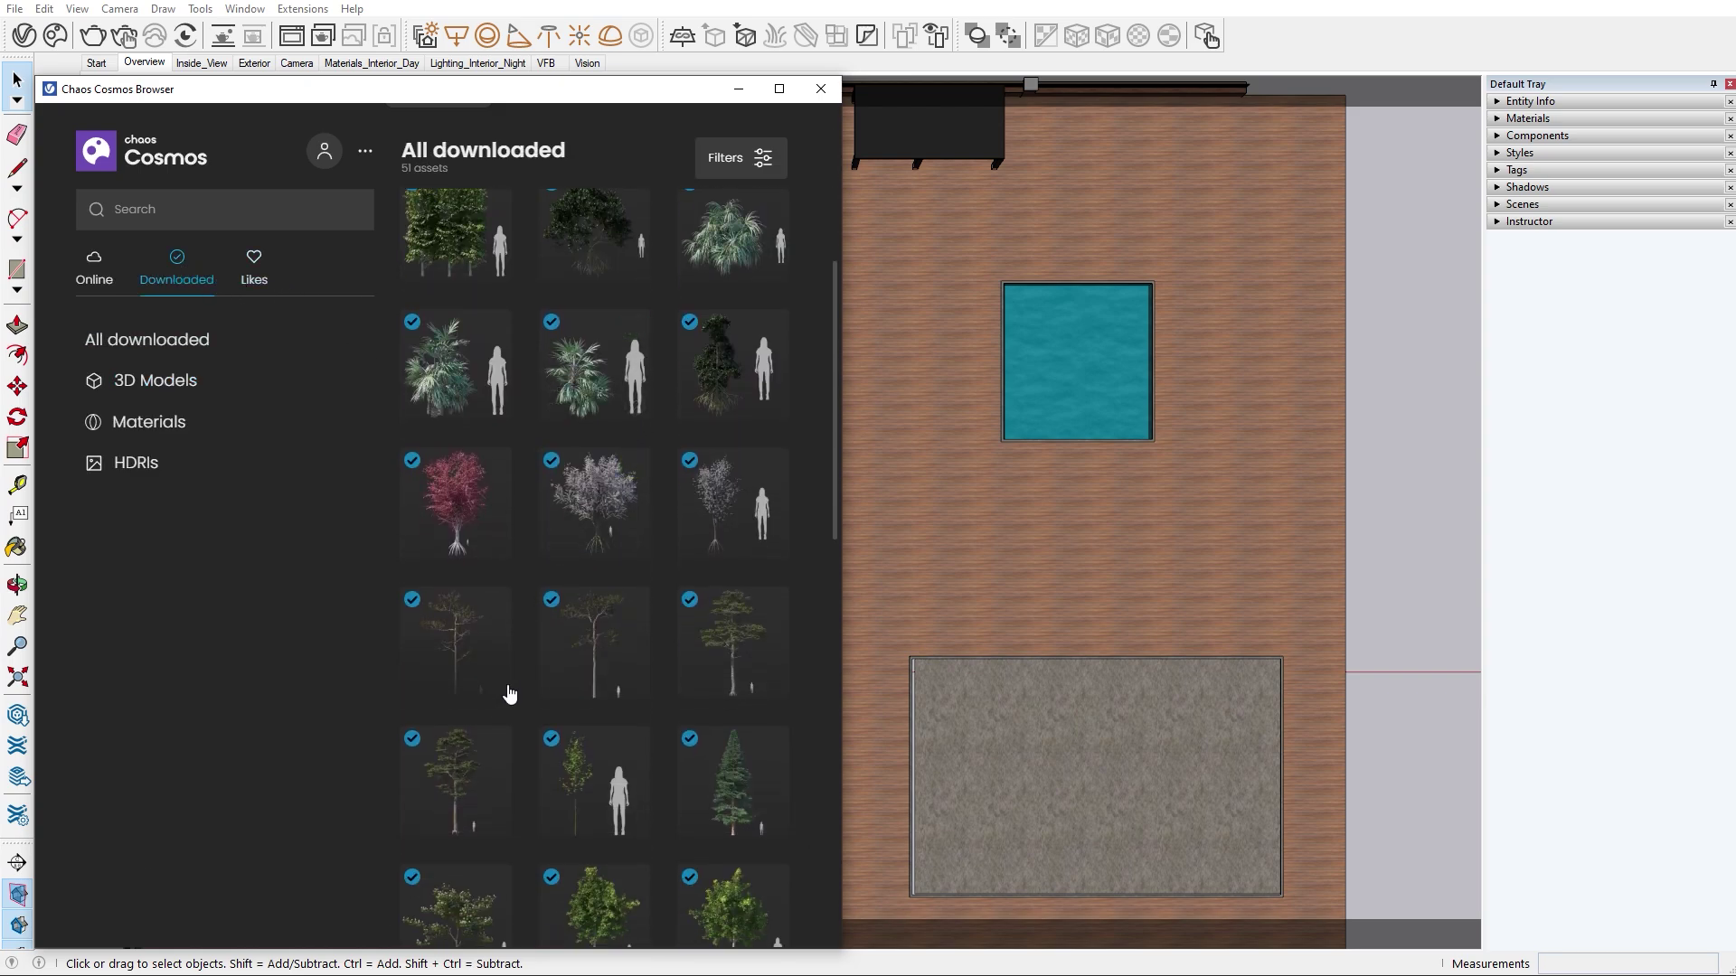
pyautogui.moveTo(492, 747)
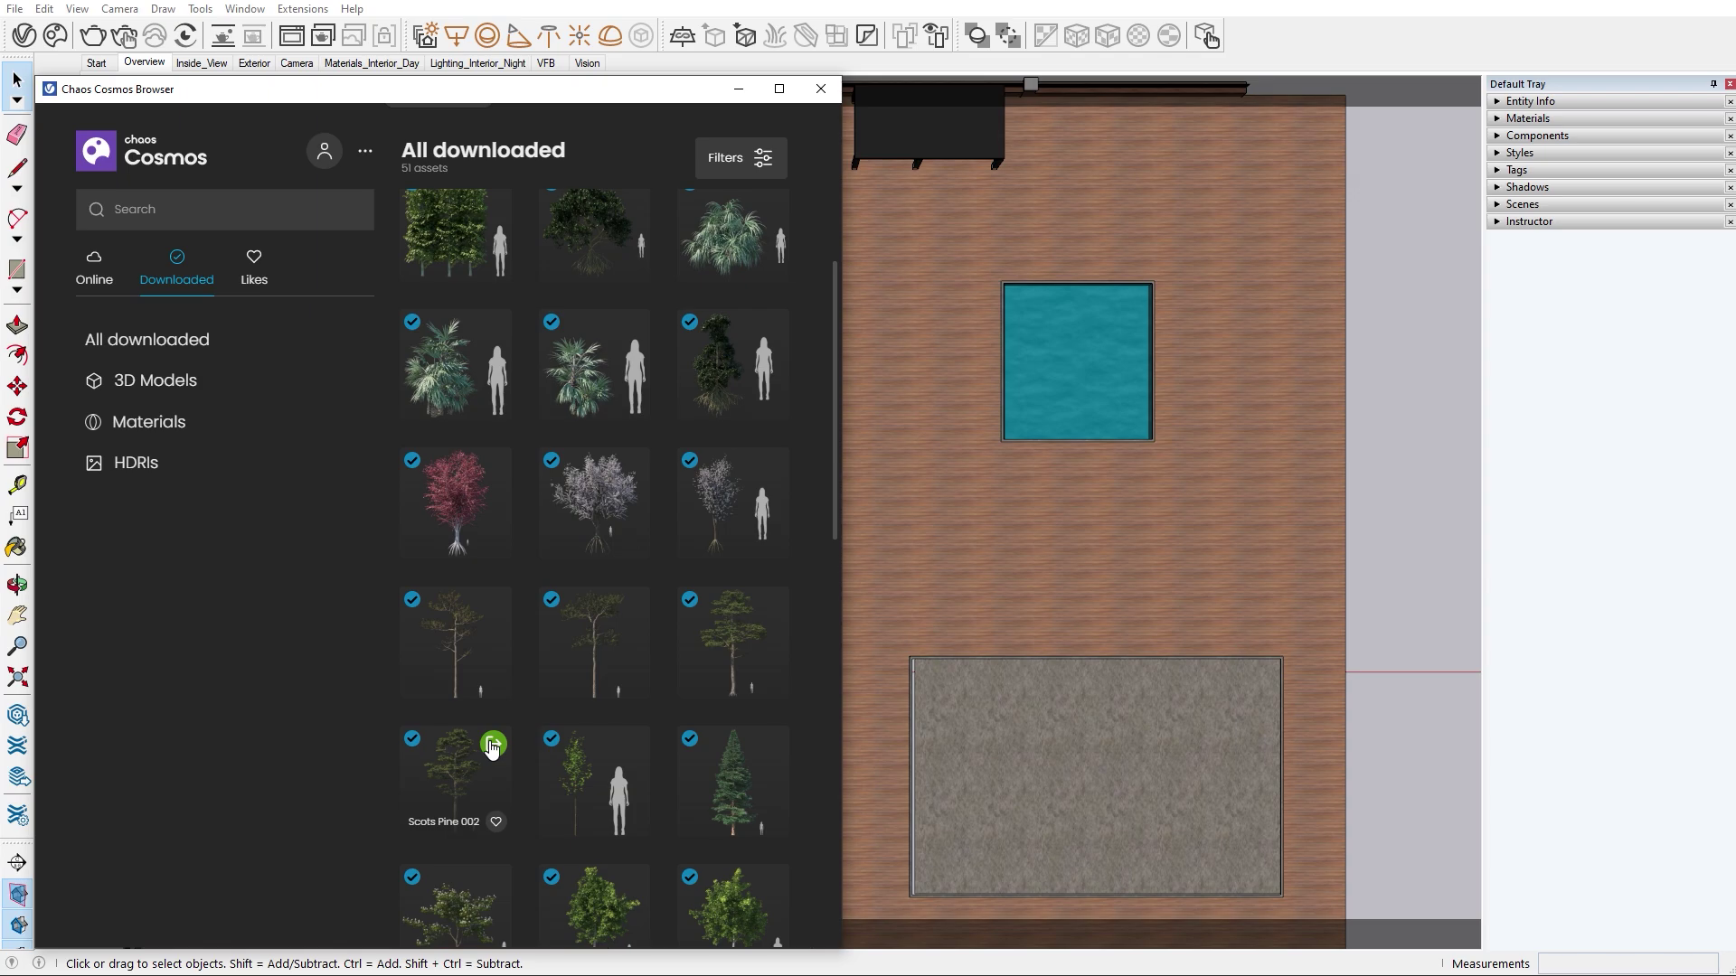
pyautogui.click(492, 747)
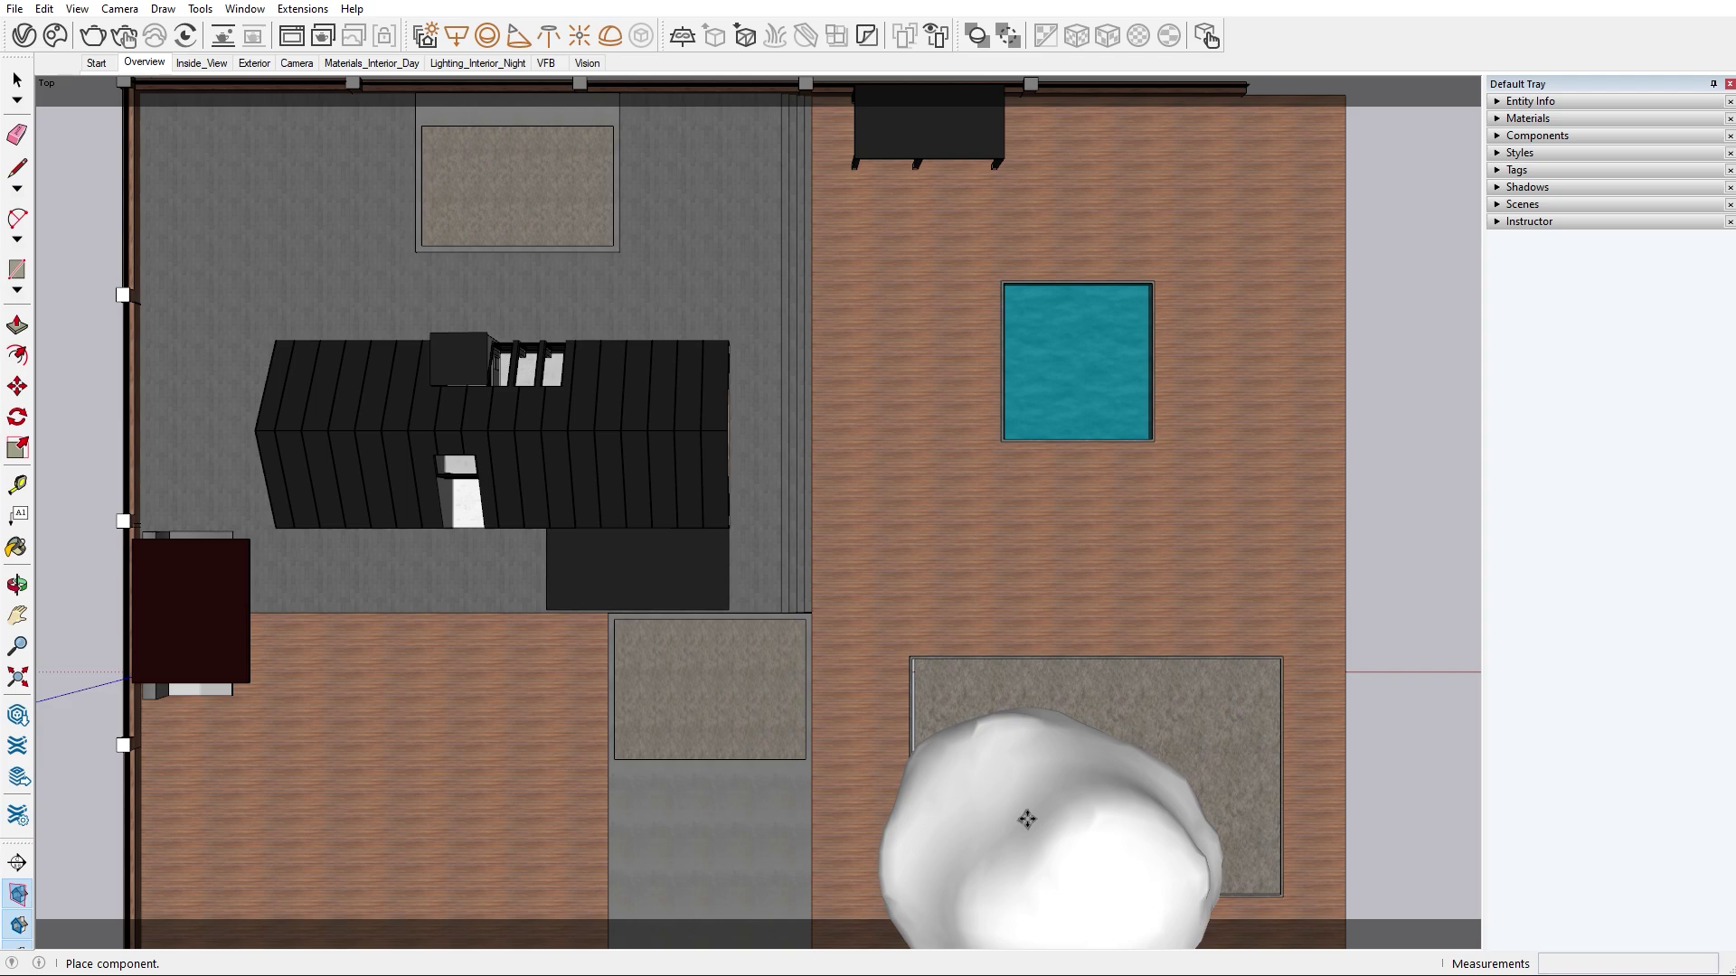
pyautogui.click(1029, 818)
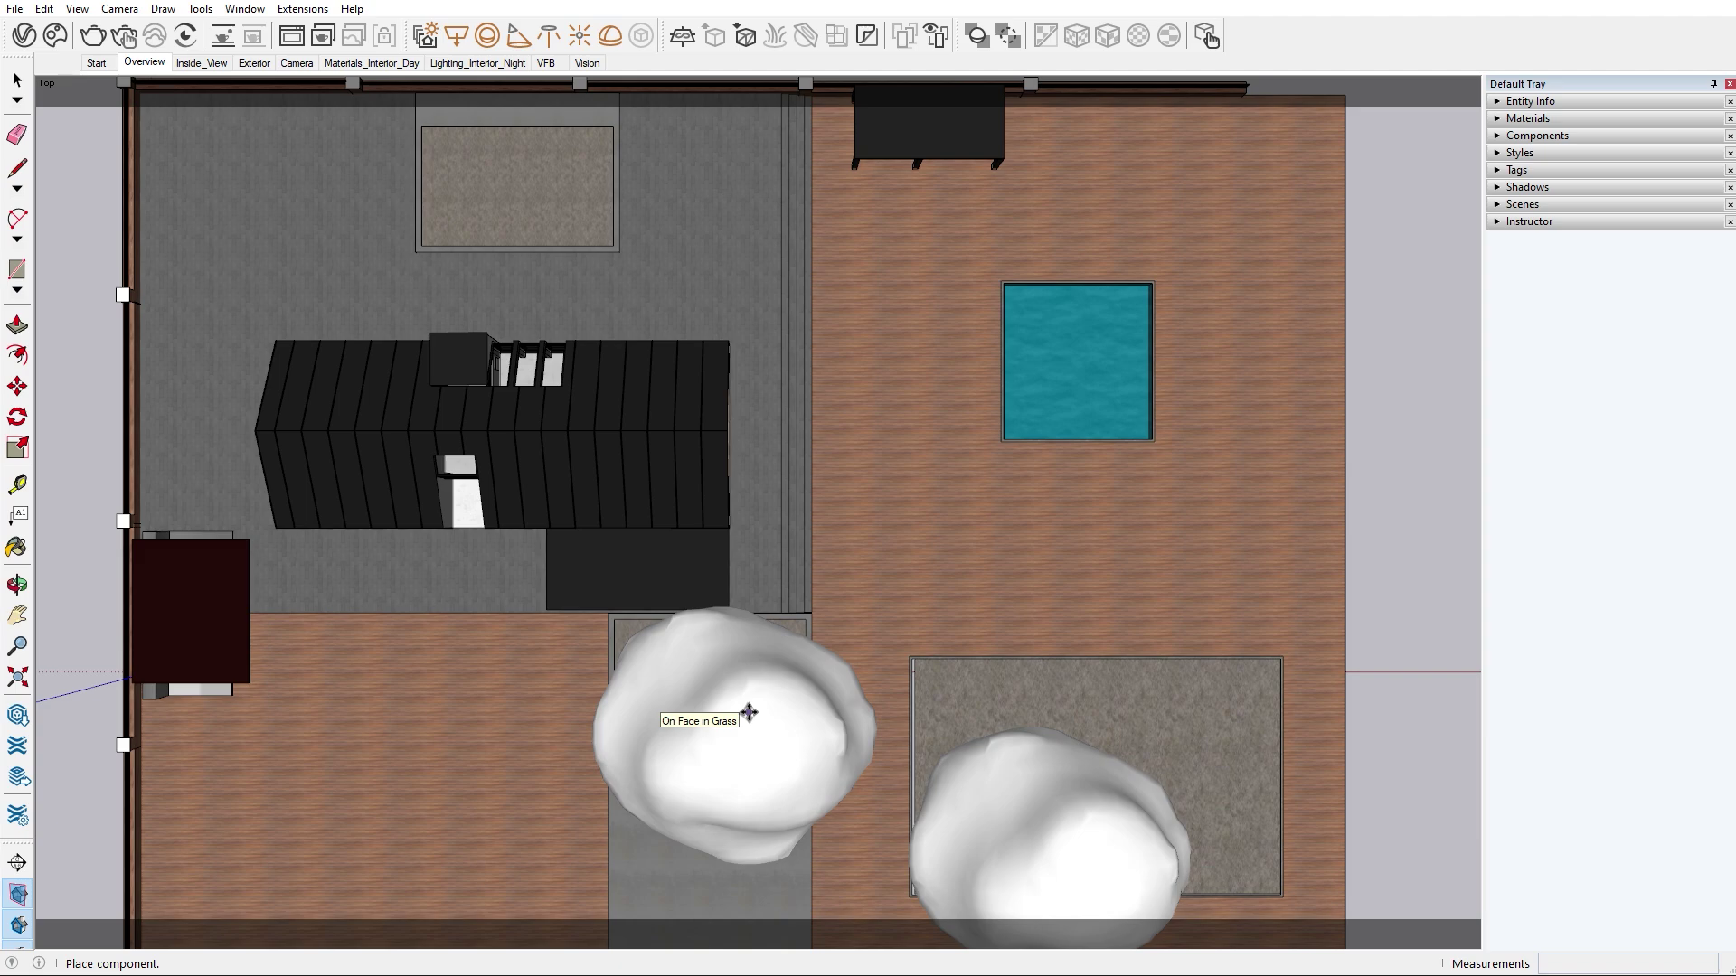
# Place another Scots Pine in the small planting bed beside the house and move the selected tree near the outbuilding about 100.7 cm.
pyautogui.click(729, 709)
pyautogui.press('m')
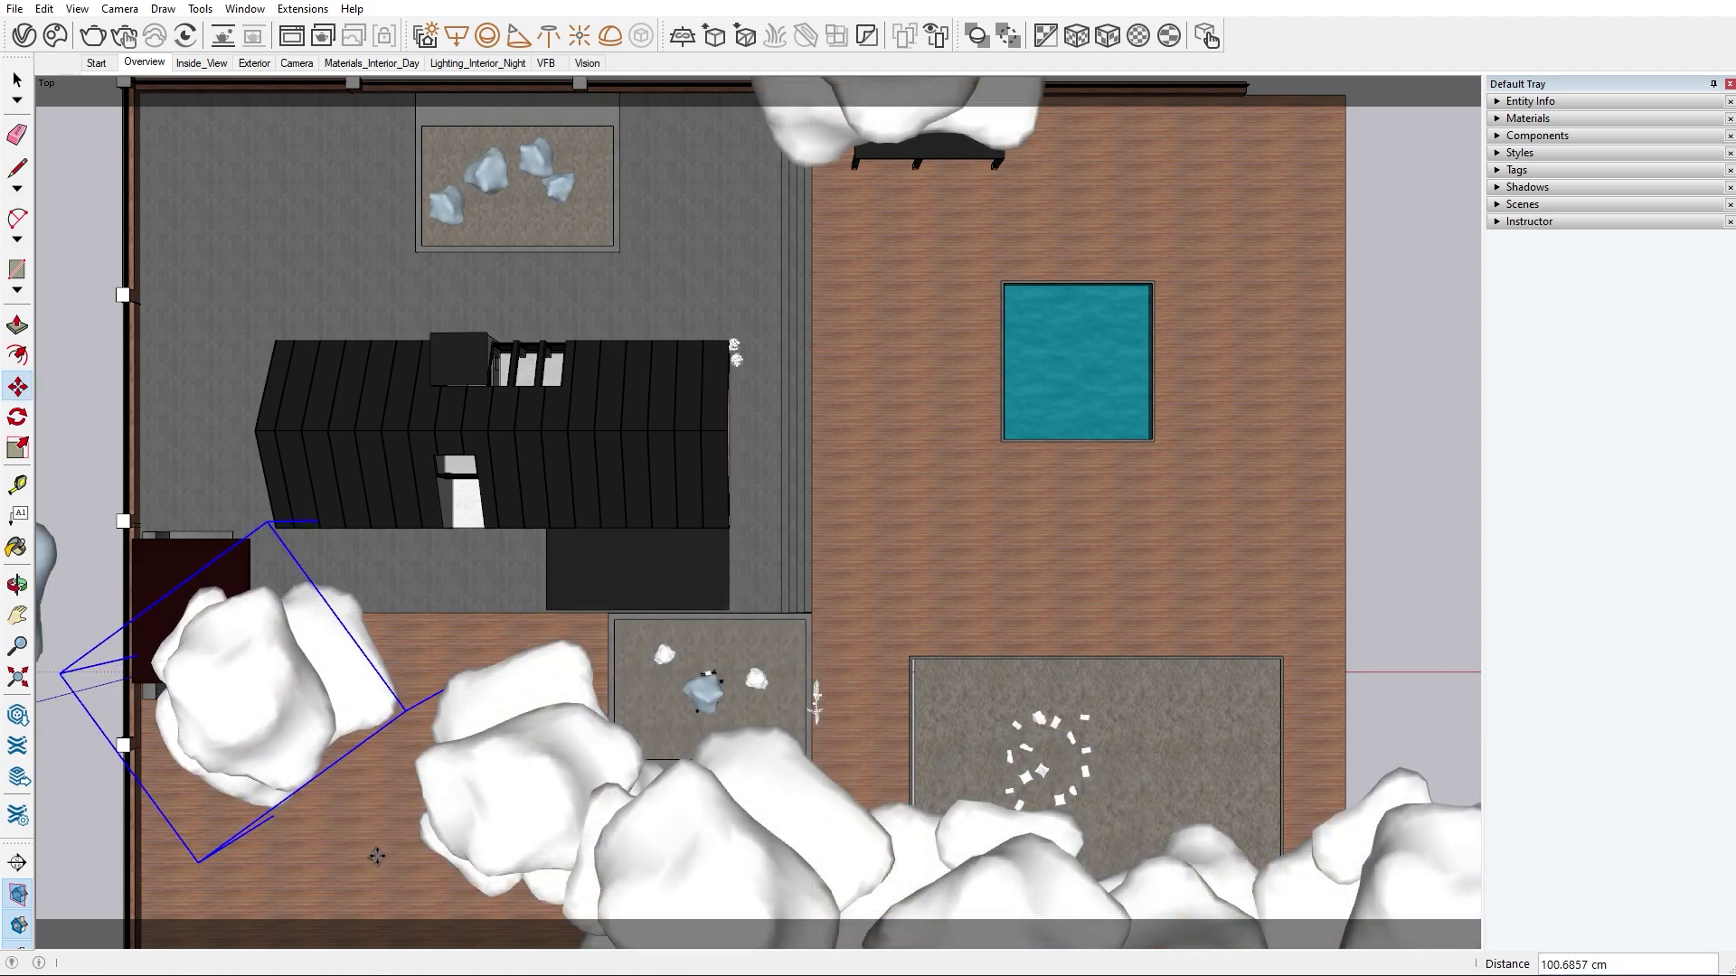
pyautogui.press('space')
# Switch to the Exterior scene, run an interactive render in the V-Ray Frame Buffer, stop it and close the frame buffer.
pyautogui.click(264, 65)
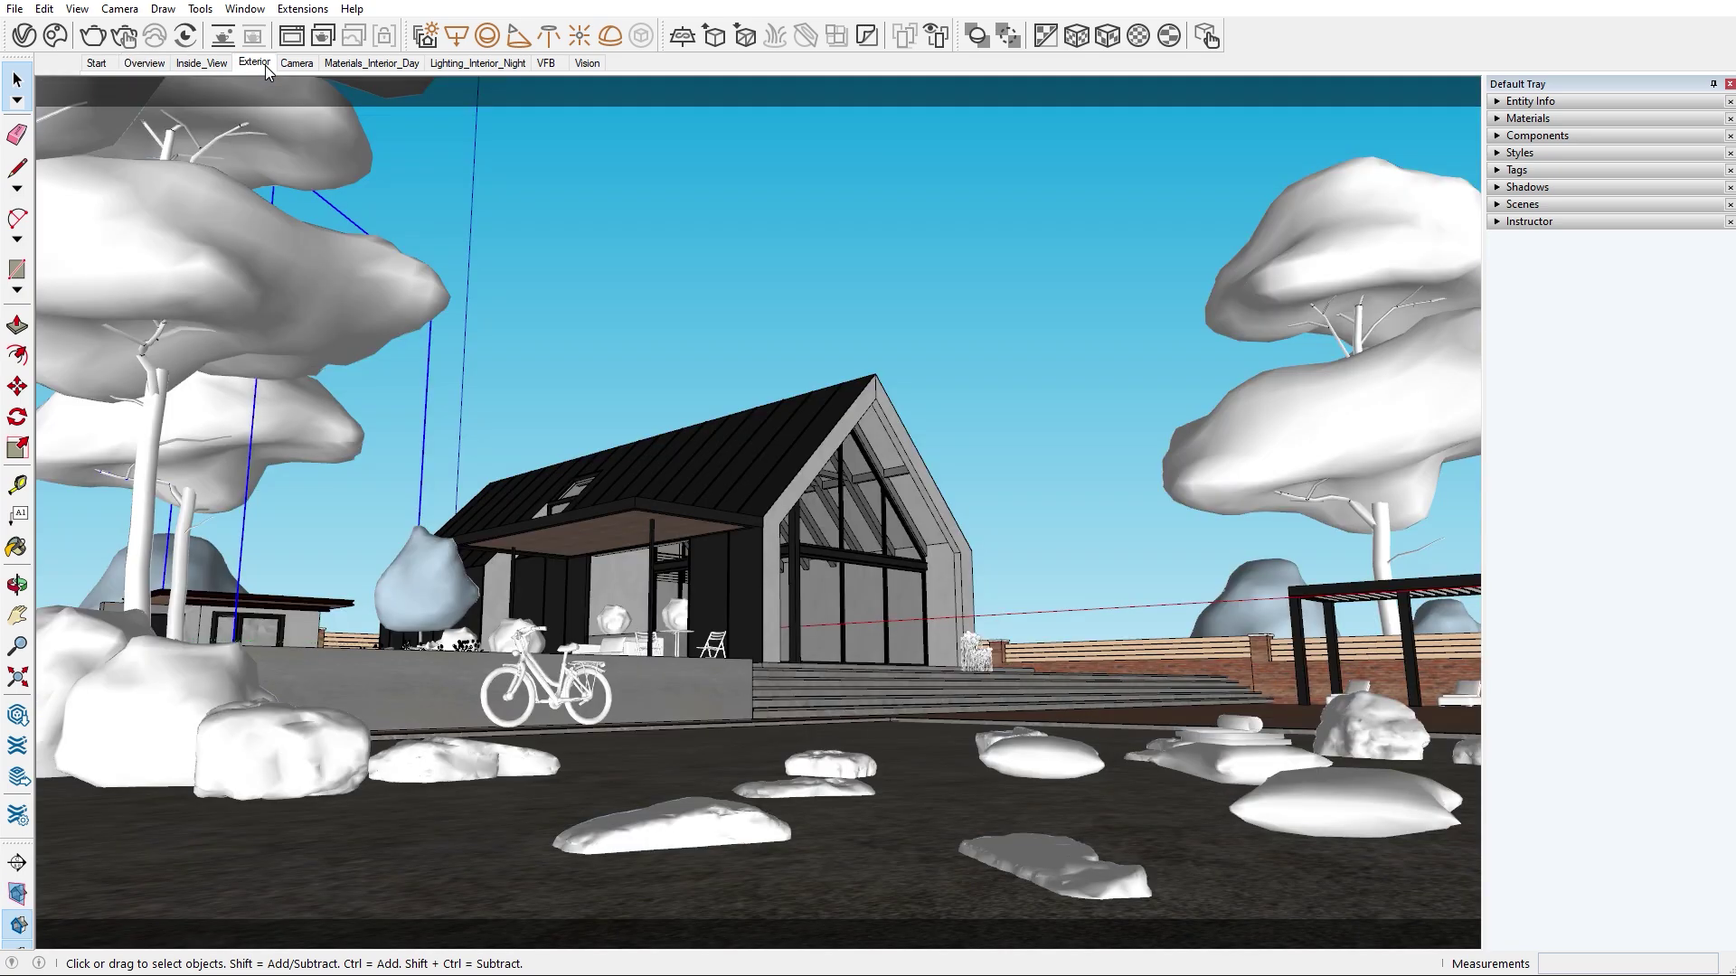
pyautogui.click(322, 44)
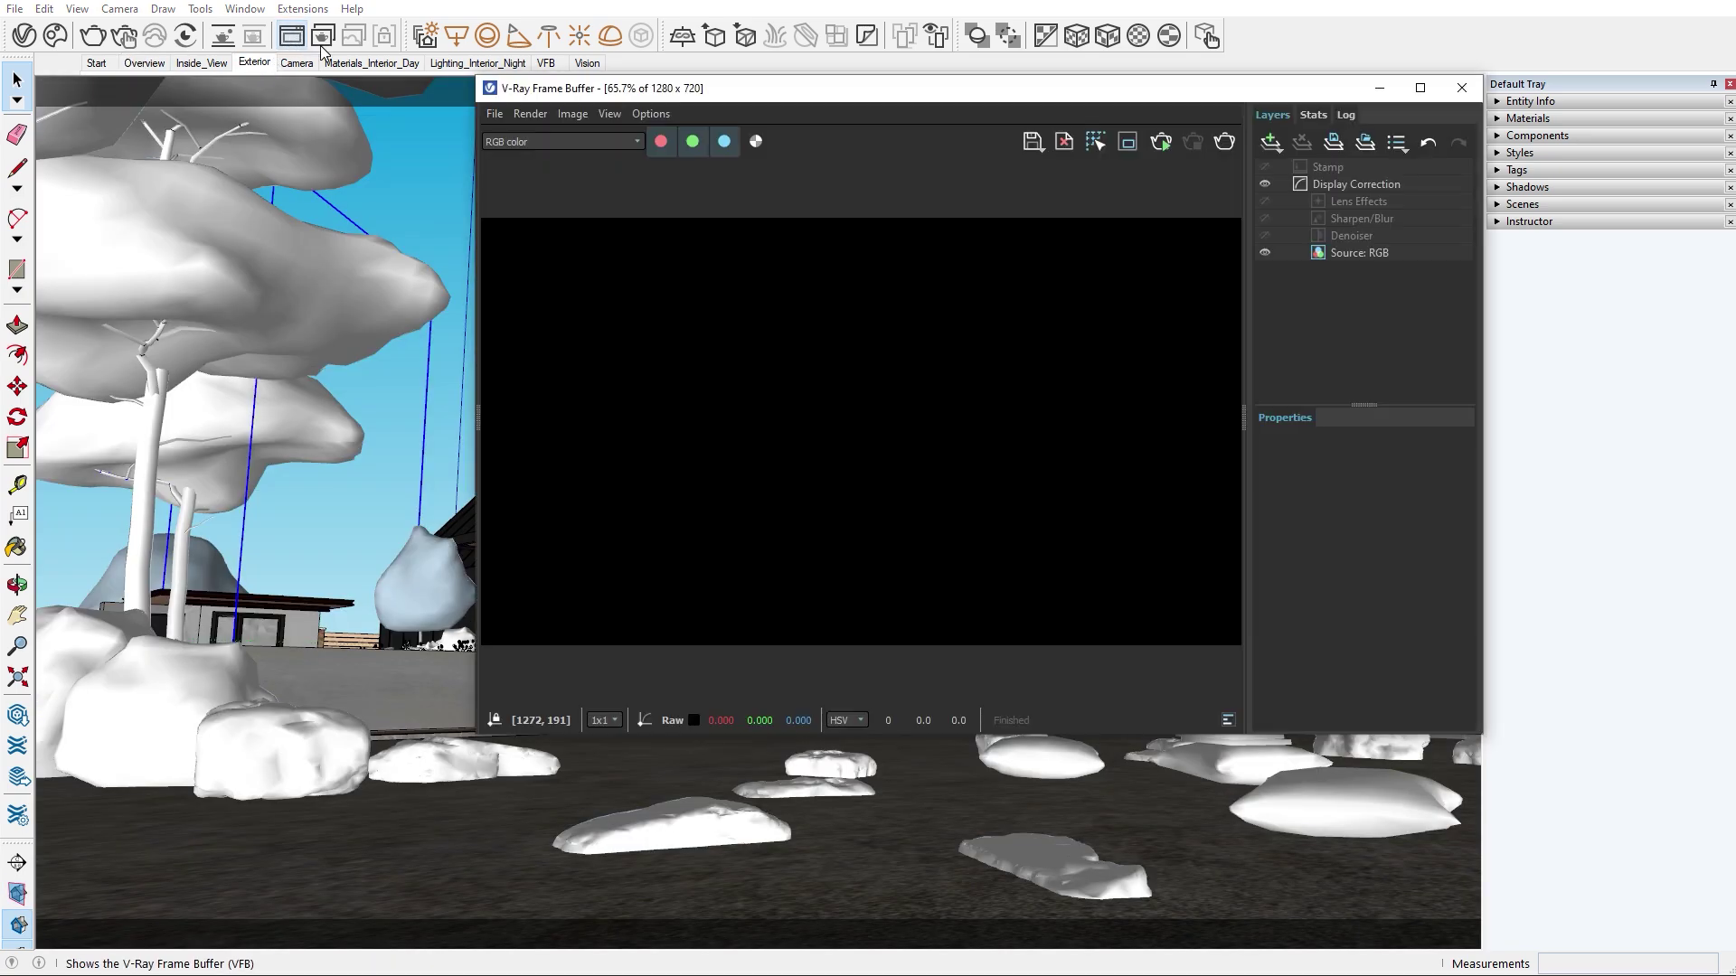
pyautogui.click(1159, 143)
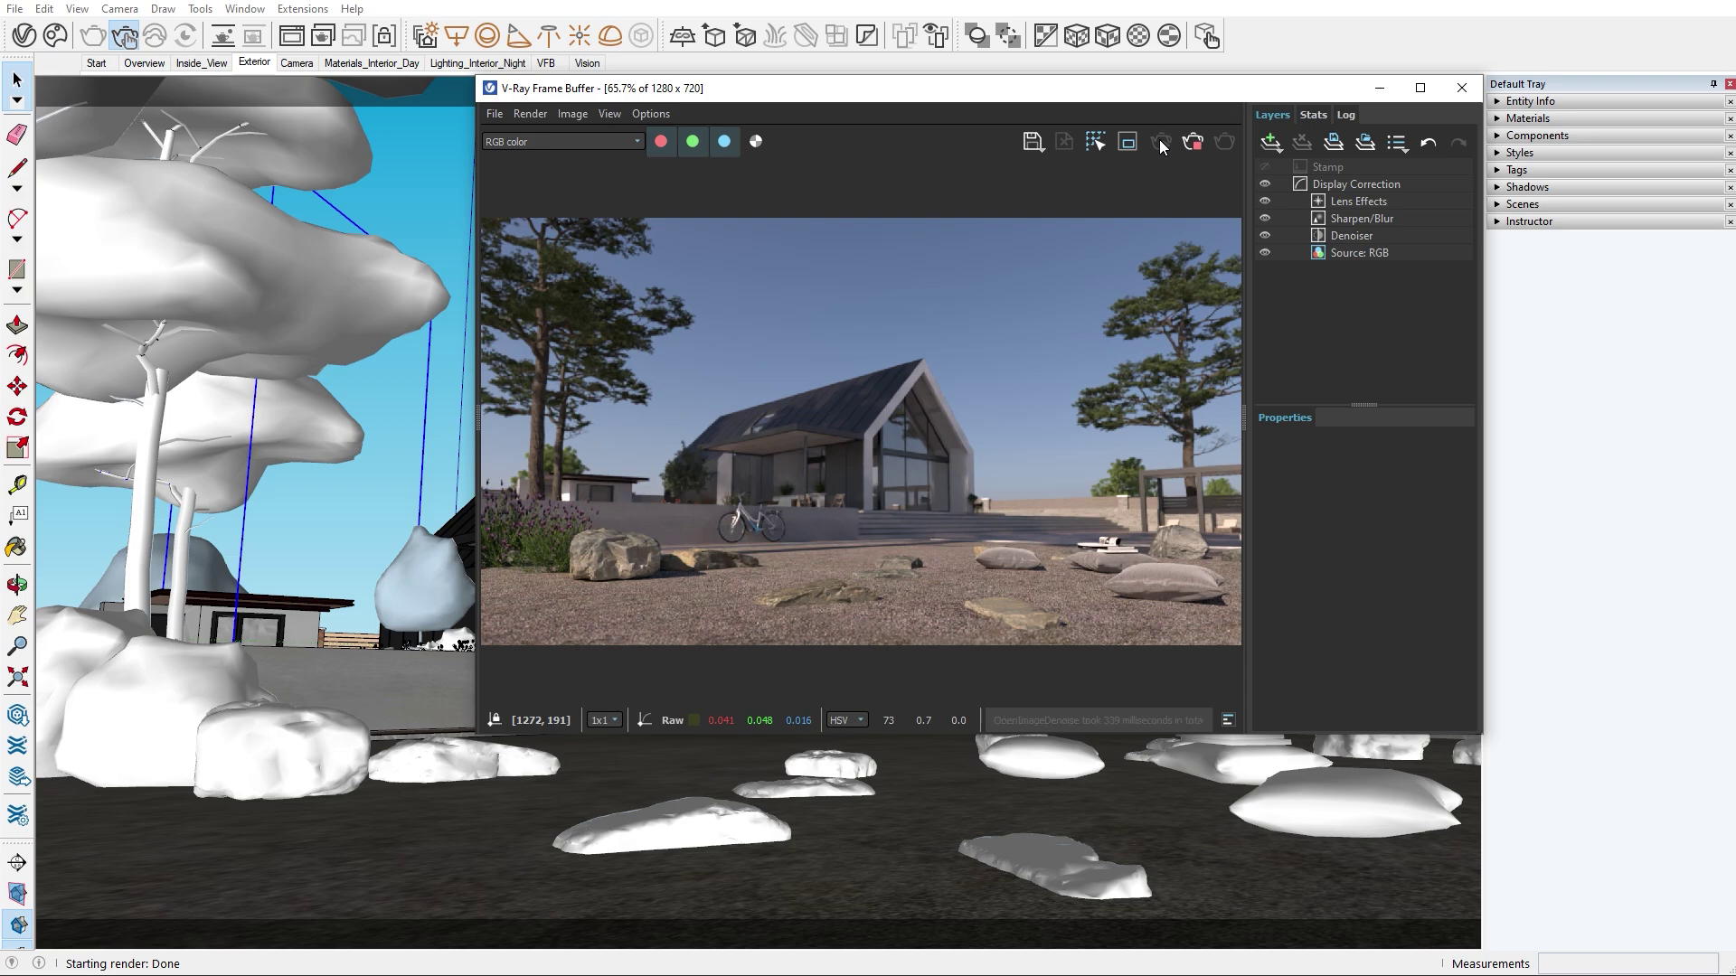
pyautogui.click(1193, 144)
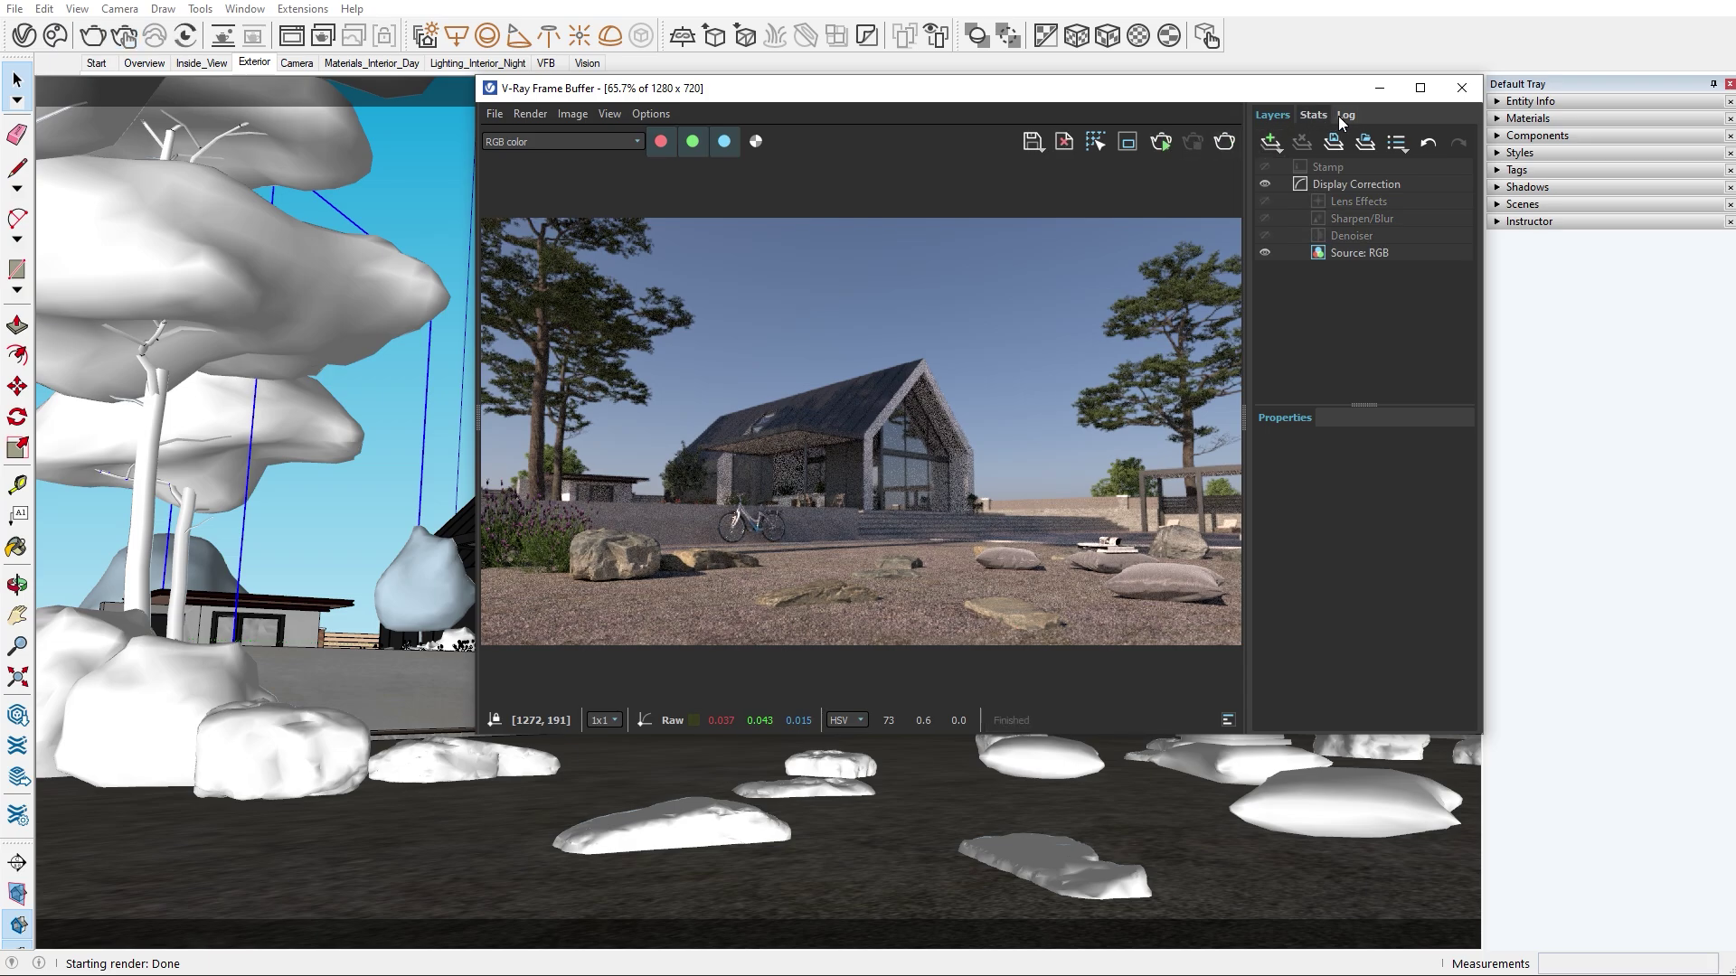
pyautogui.click(1450, 94)
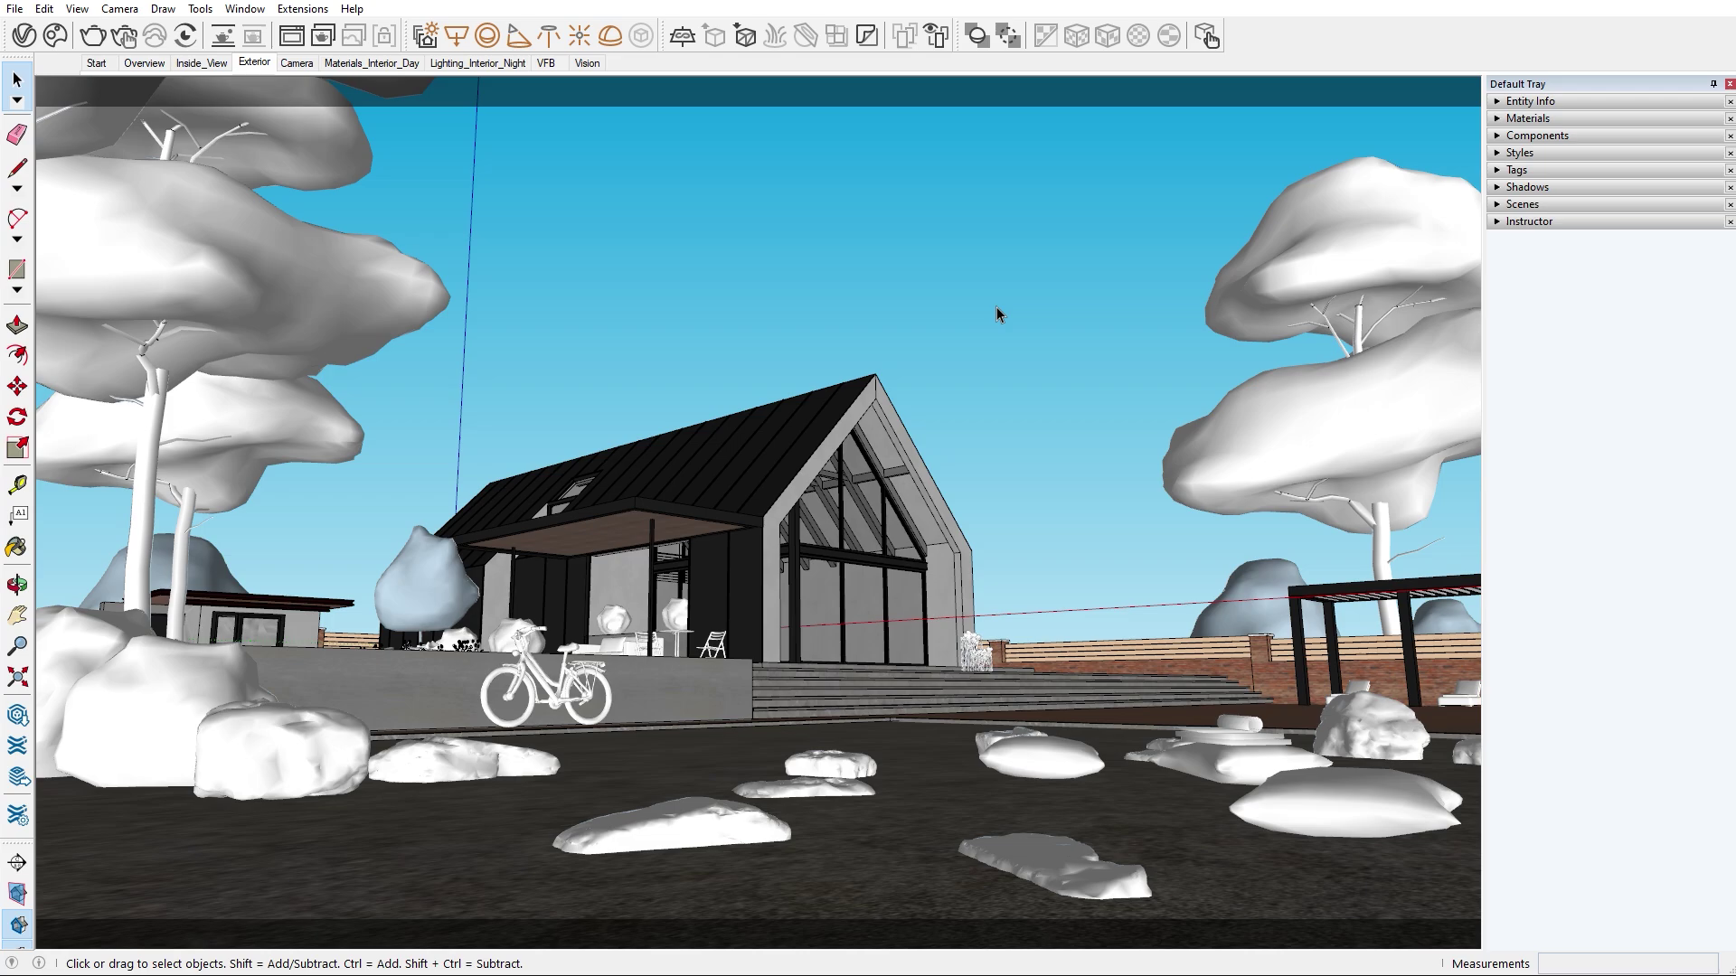
# Inspect the tree-lined backdrop around the site, return to the Exterior scene, and run and stop another interactive render.
pyautogui.press('o')
pyautogui.moveTo(1008, 307); pyautogui.dragTo(908, 508)
pyautogui.press('space')
pyautogui.moveTo(907, 508); pyautogui.dragTo(934, 407, button='middle')
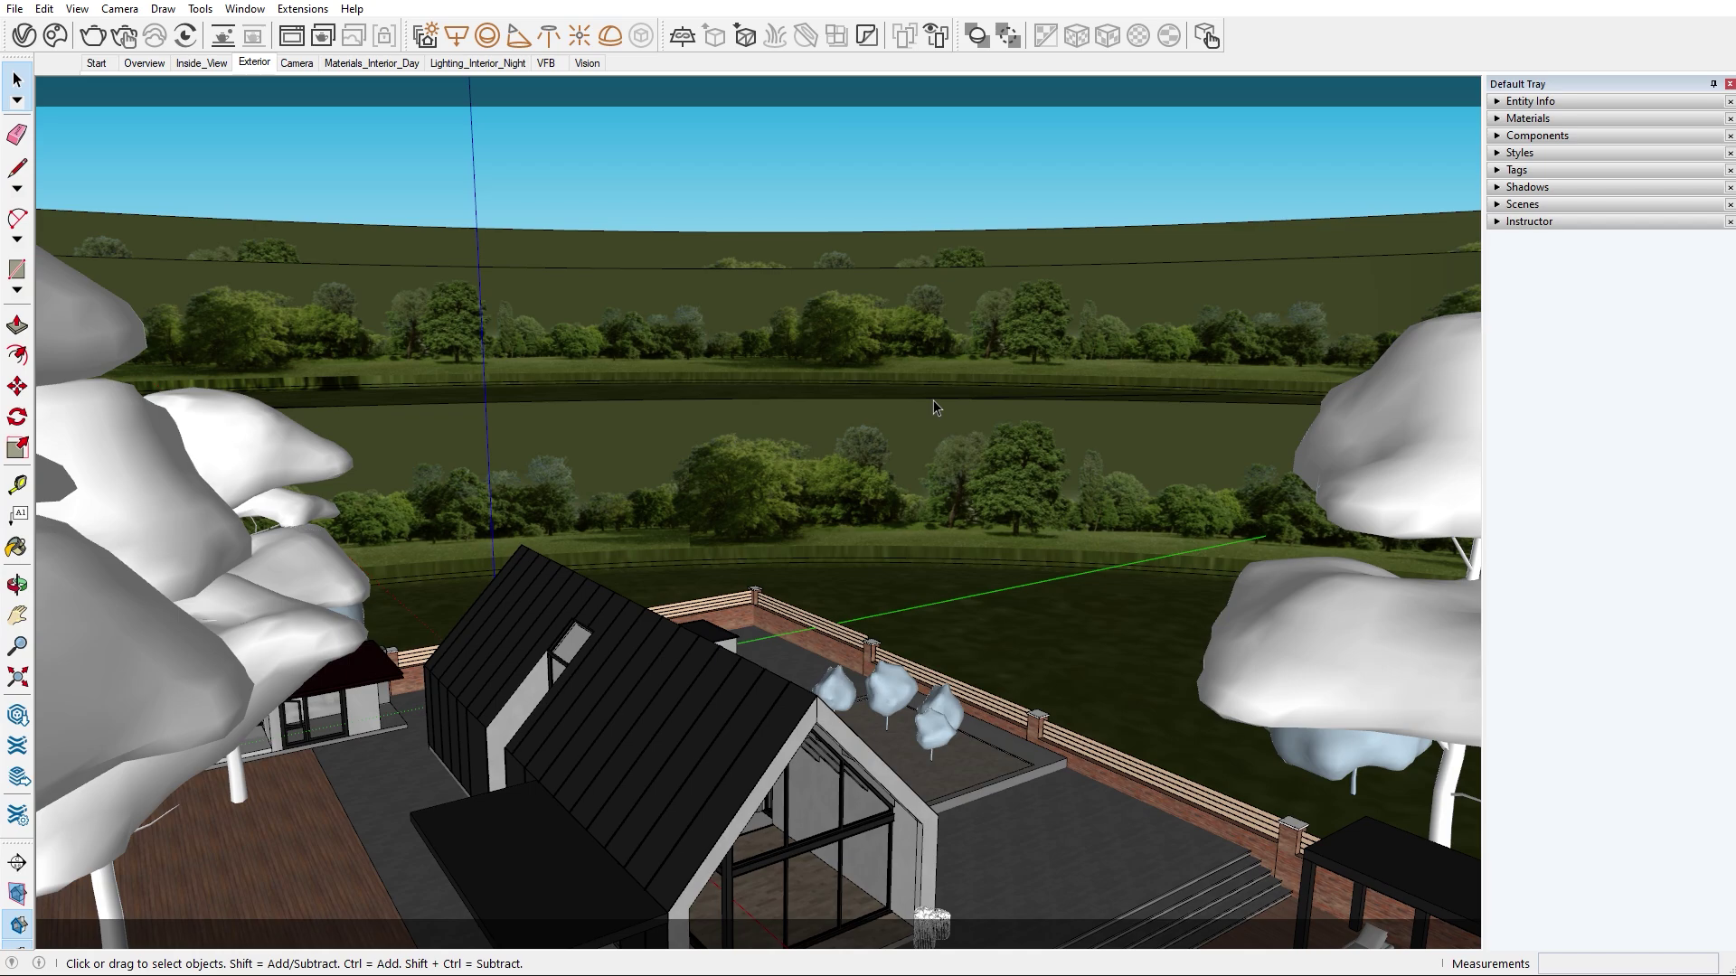
pyautogui.click(256, 63)
pyautogui.click(289, 46)
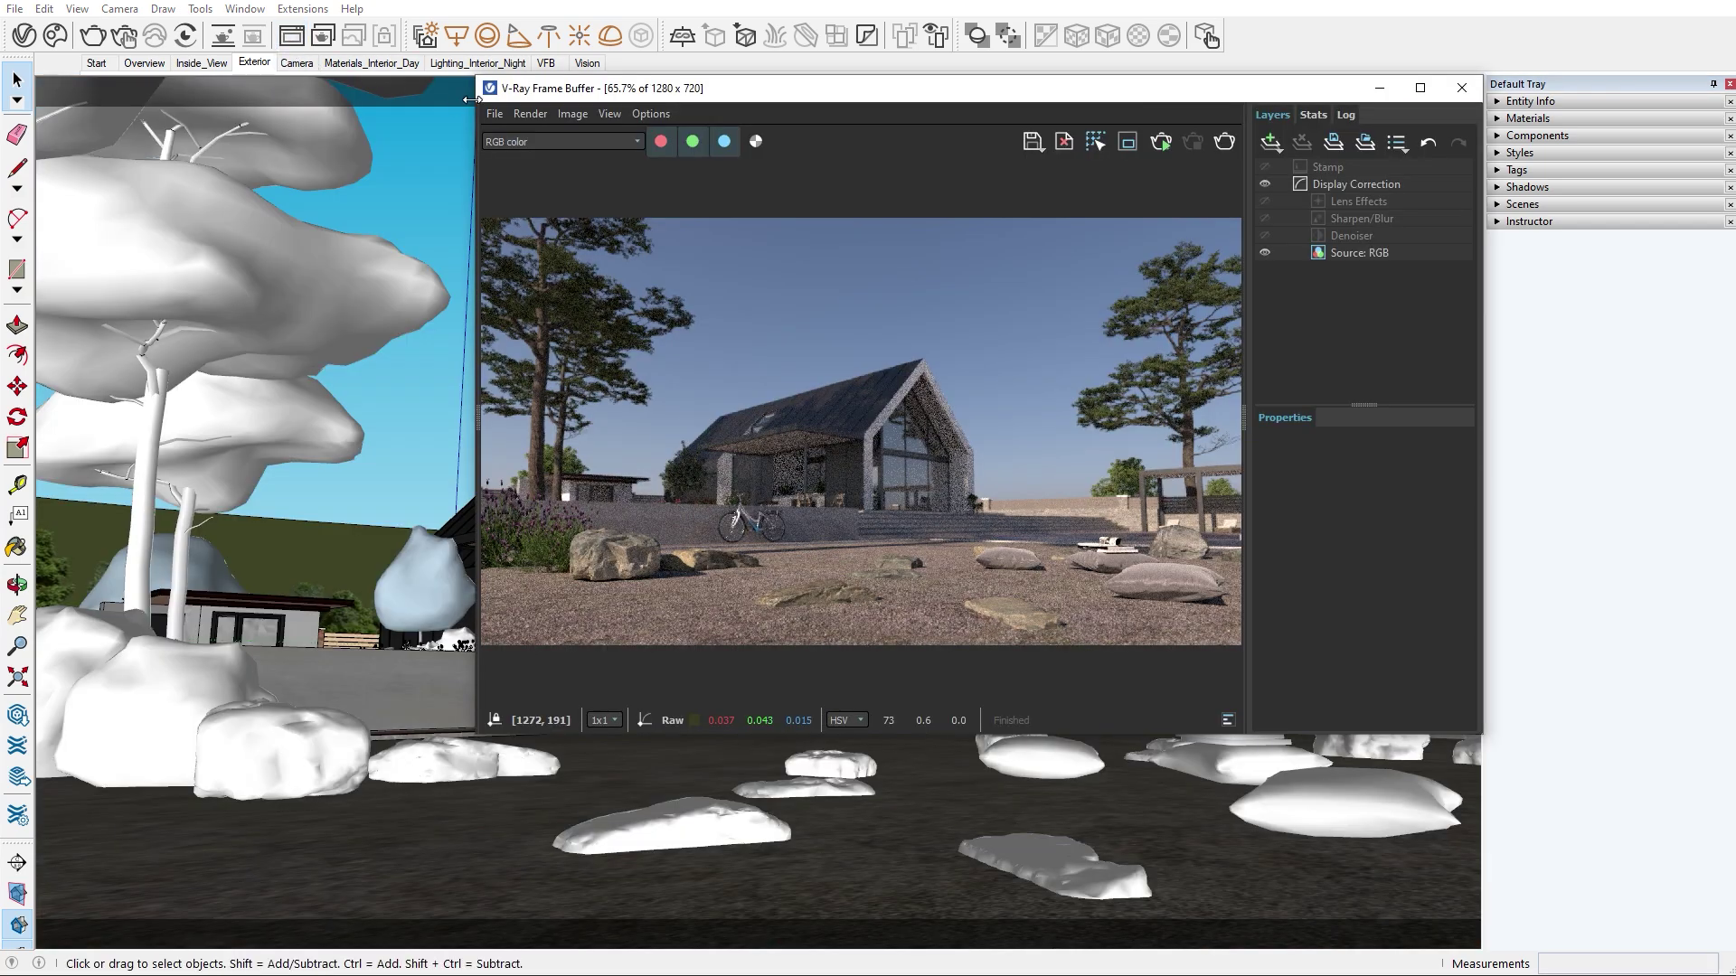
pyautogui.click(1150, 147)
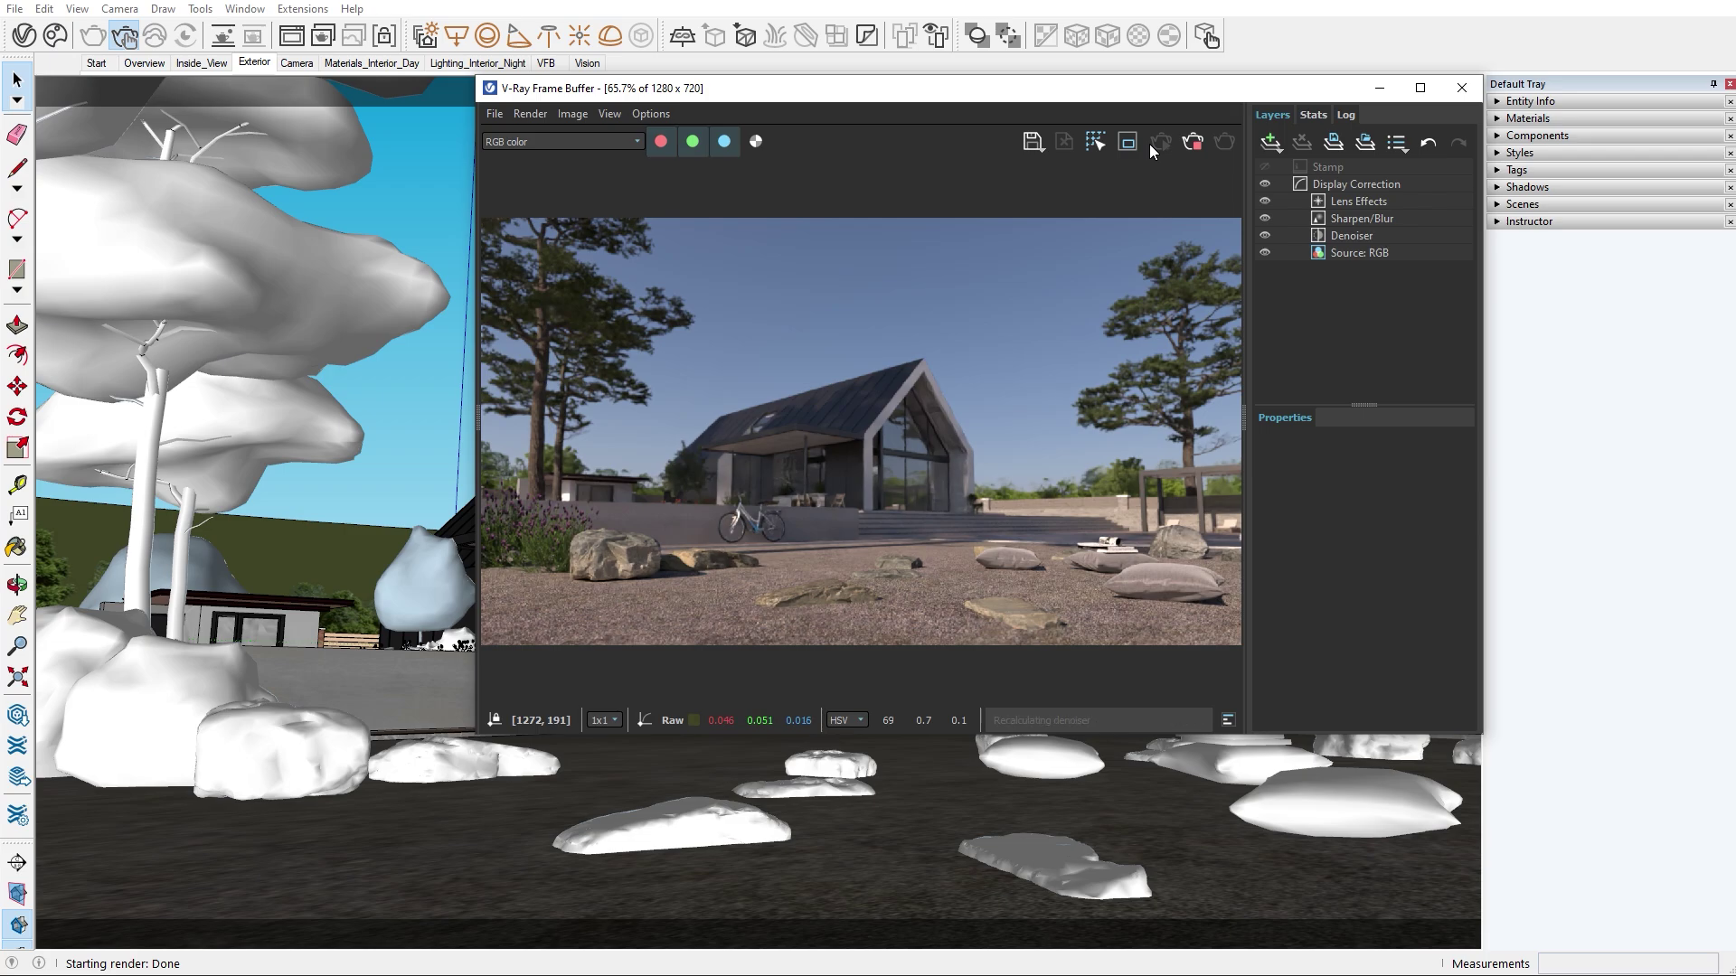
pyautogui.click(1192, 144)
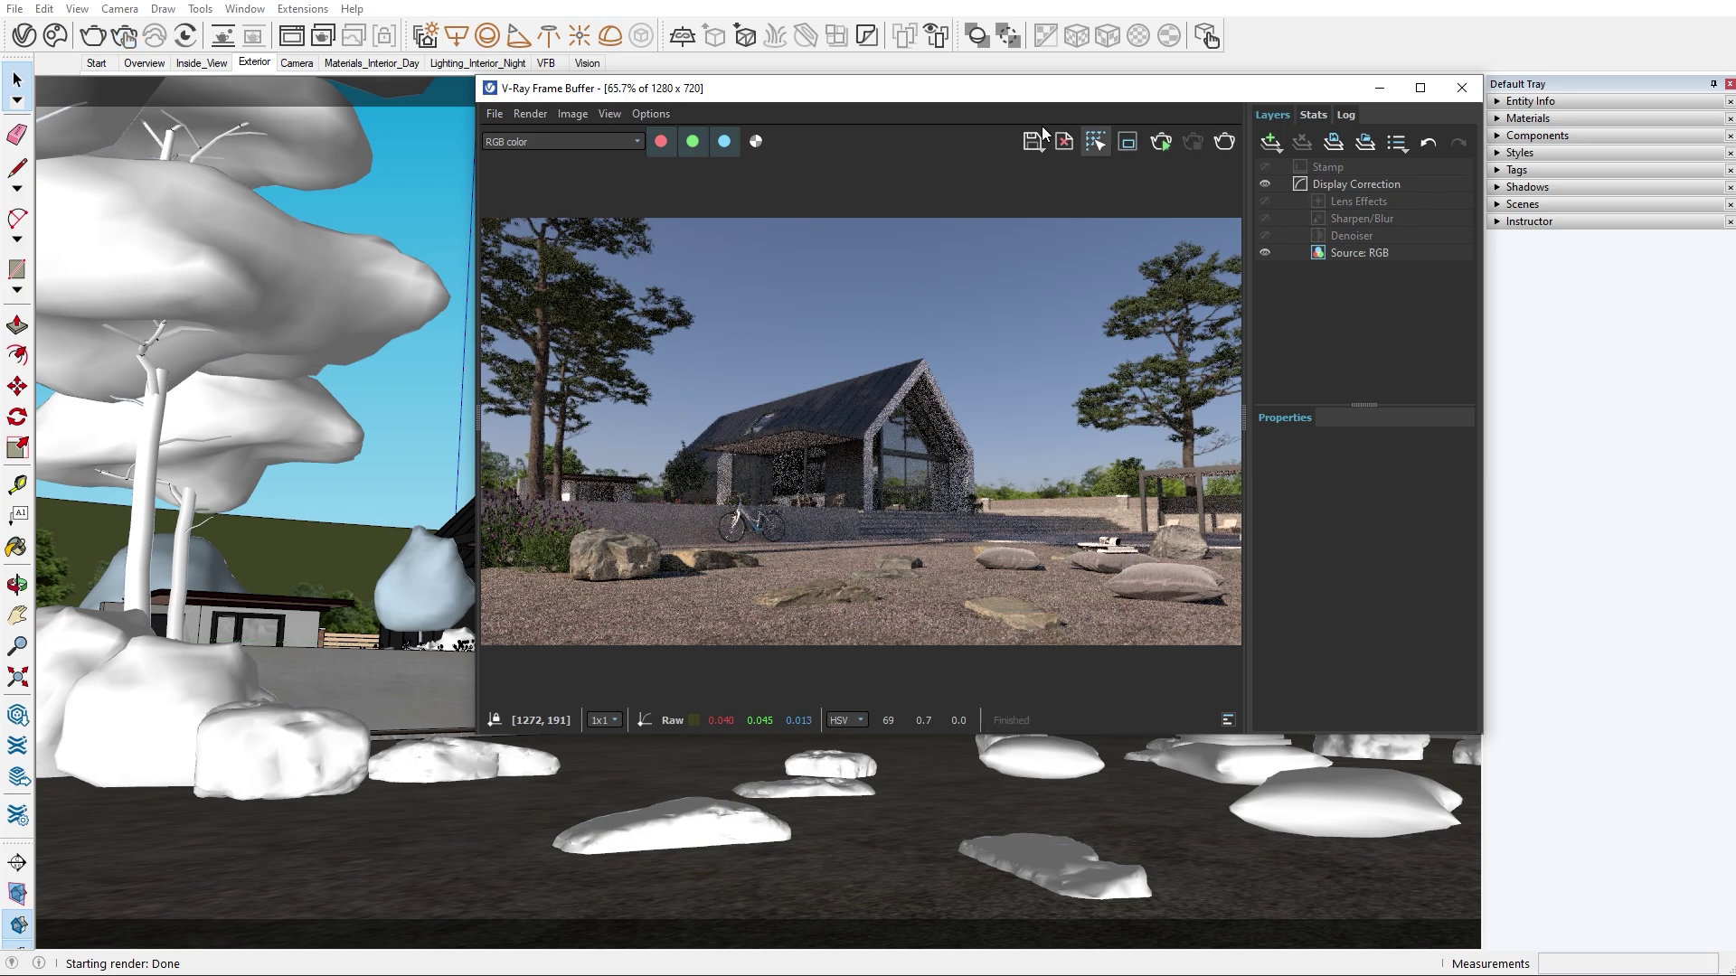
# Search the downloaded Chaos Cosmos assets for "scots", delete the downloaded Scots Pine 003 asset and close the browser.
pyautogui.click(55, 36)
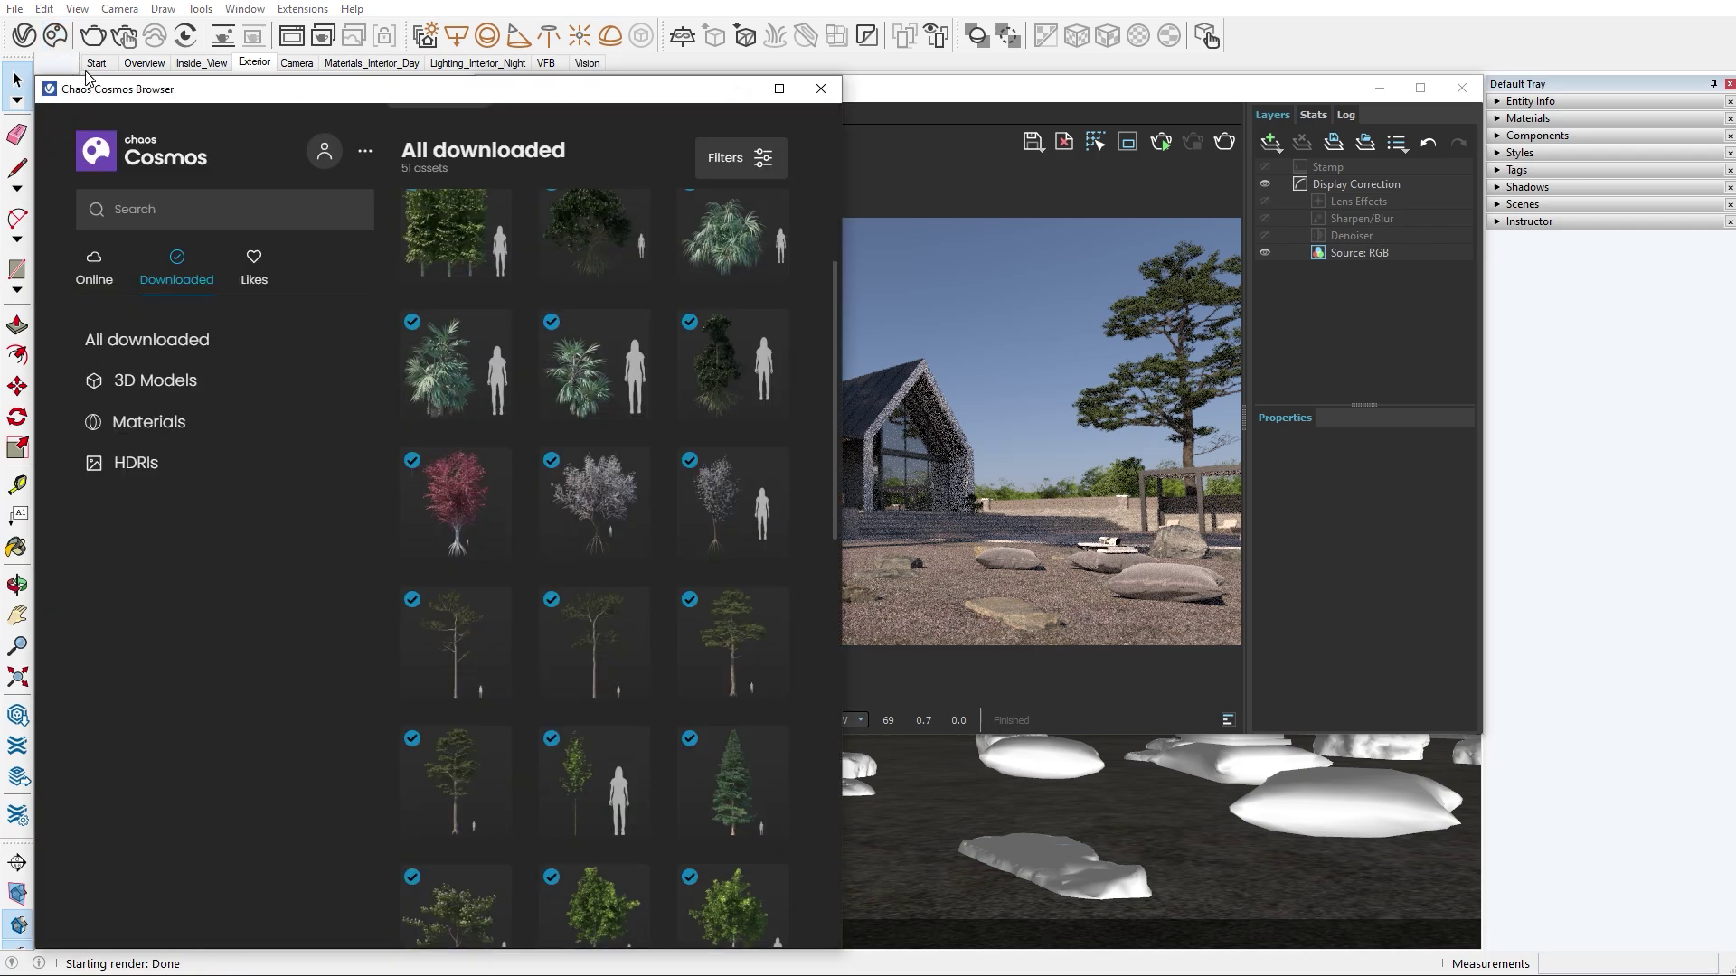
pyautogui.click(194, 201)
pyautogui.write('sc')
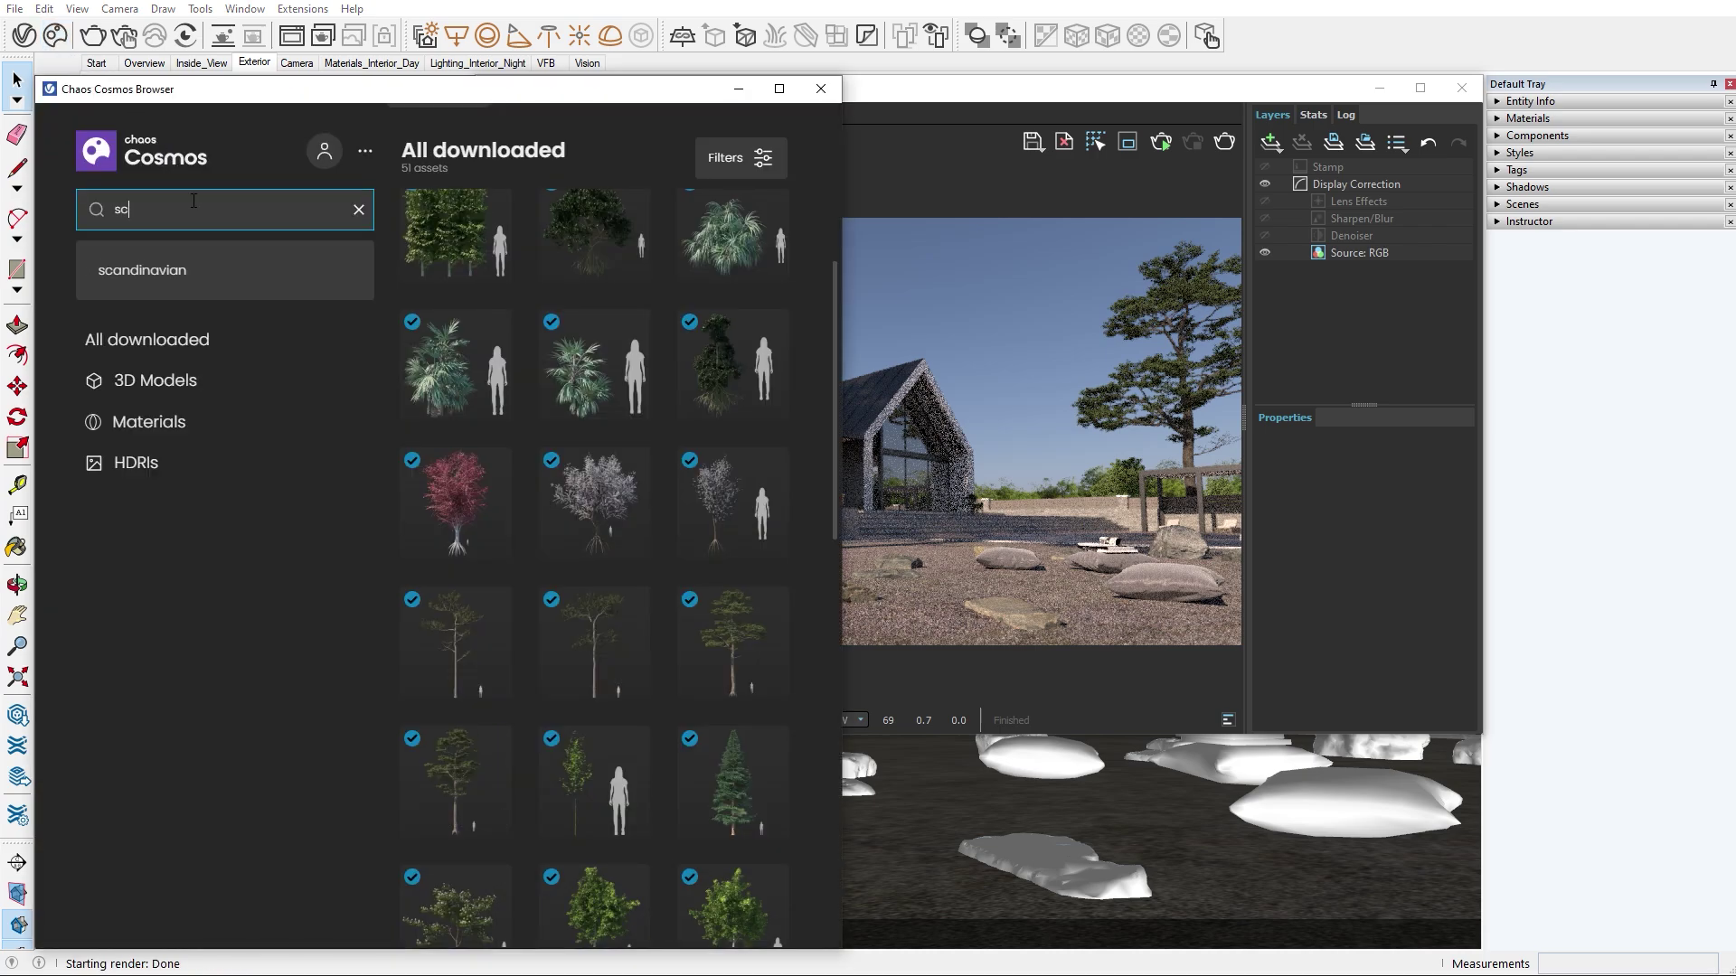
pyautogui.write('ots')
pyautogui.press('Return')
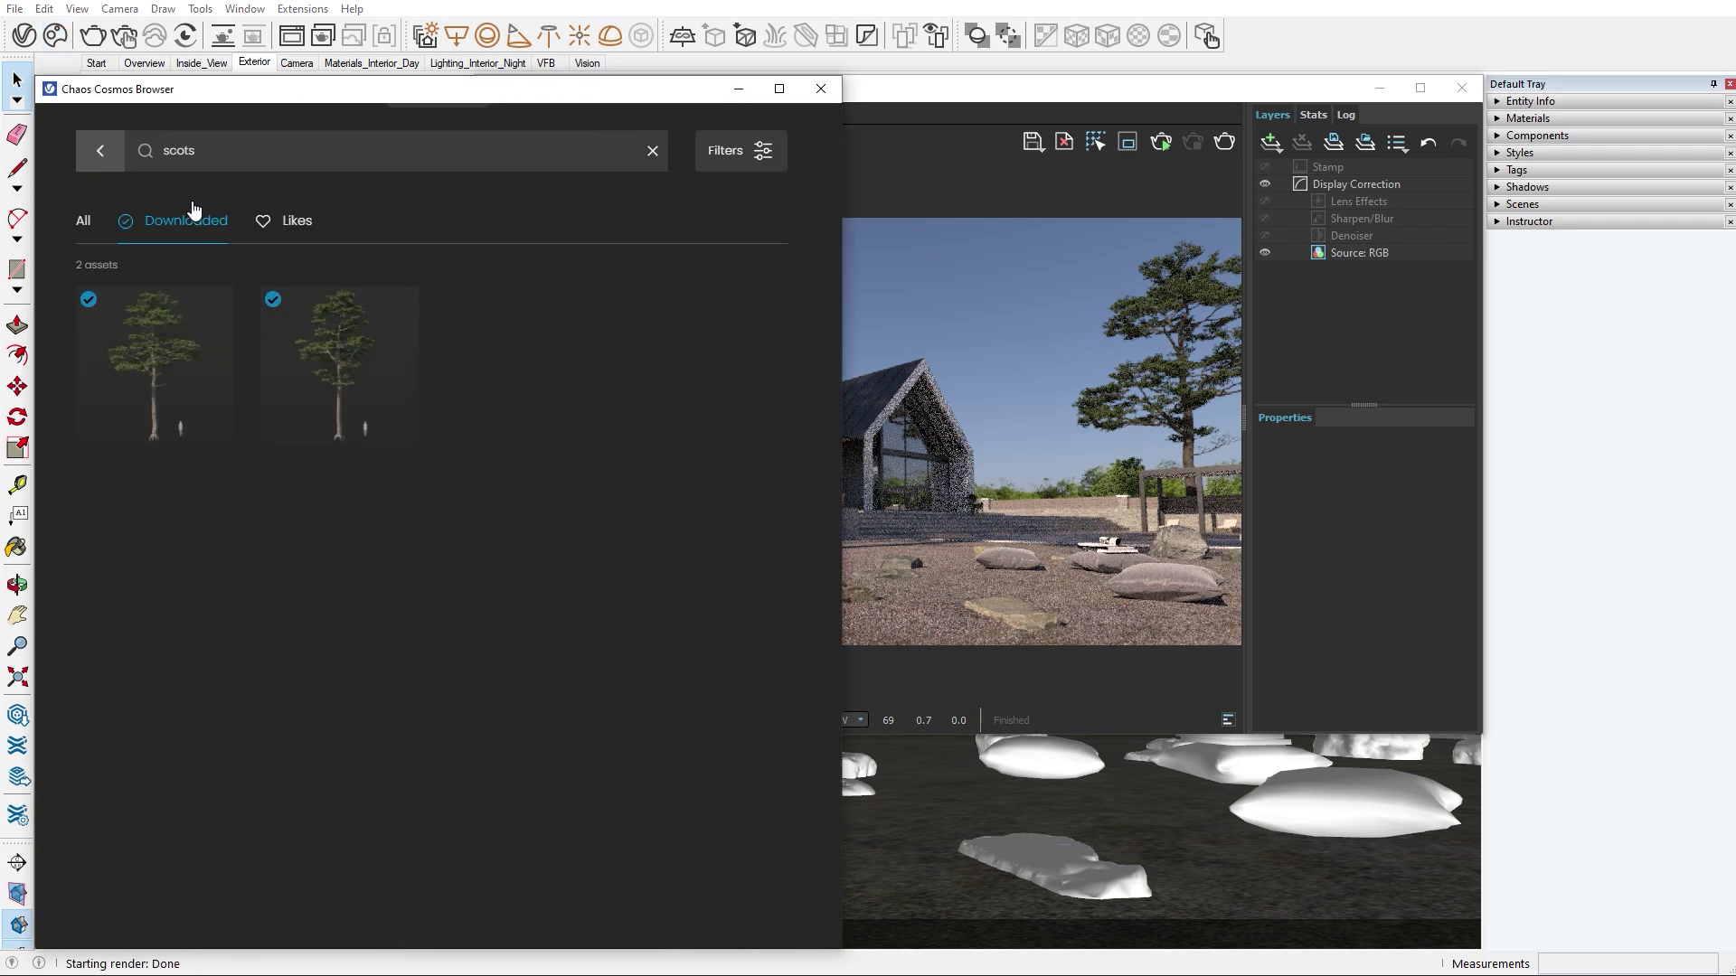
pyautogui.click(164, 329)
pyautogui.click(716, 332)
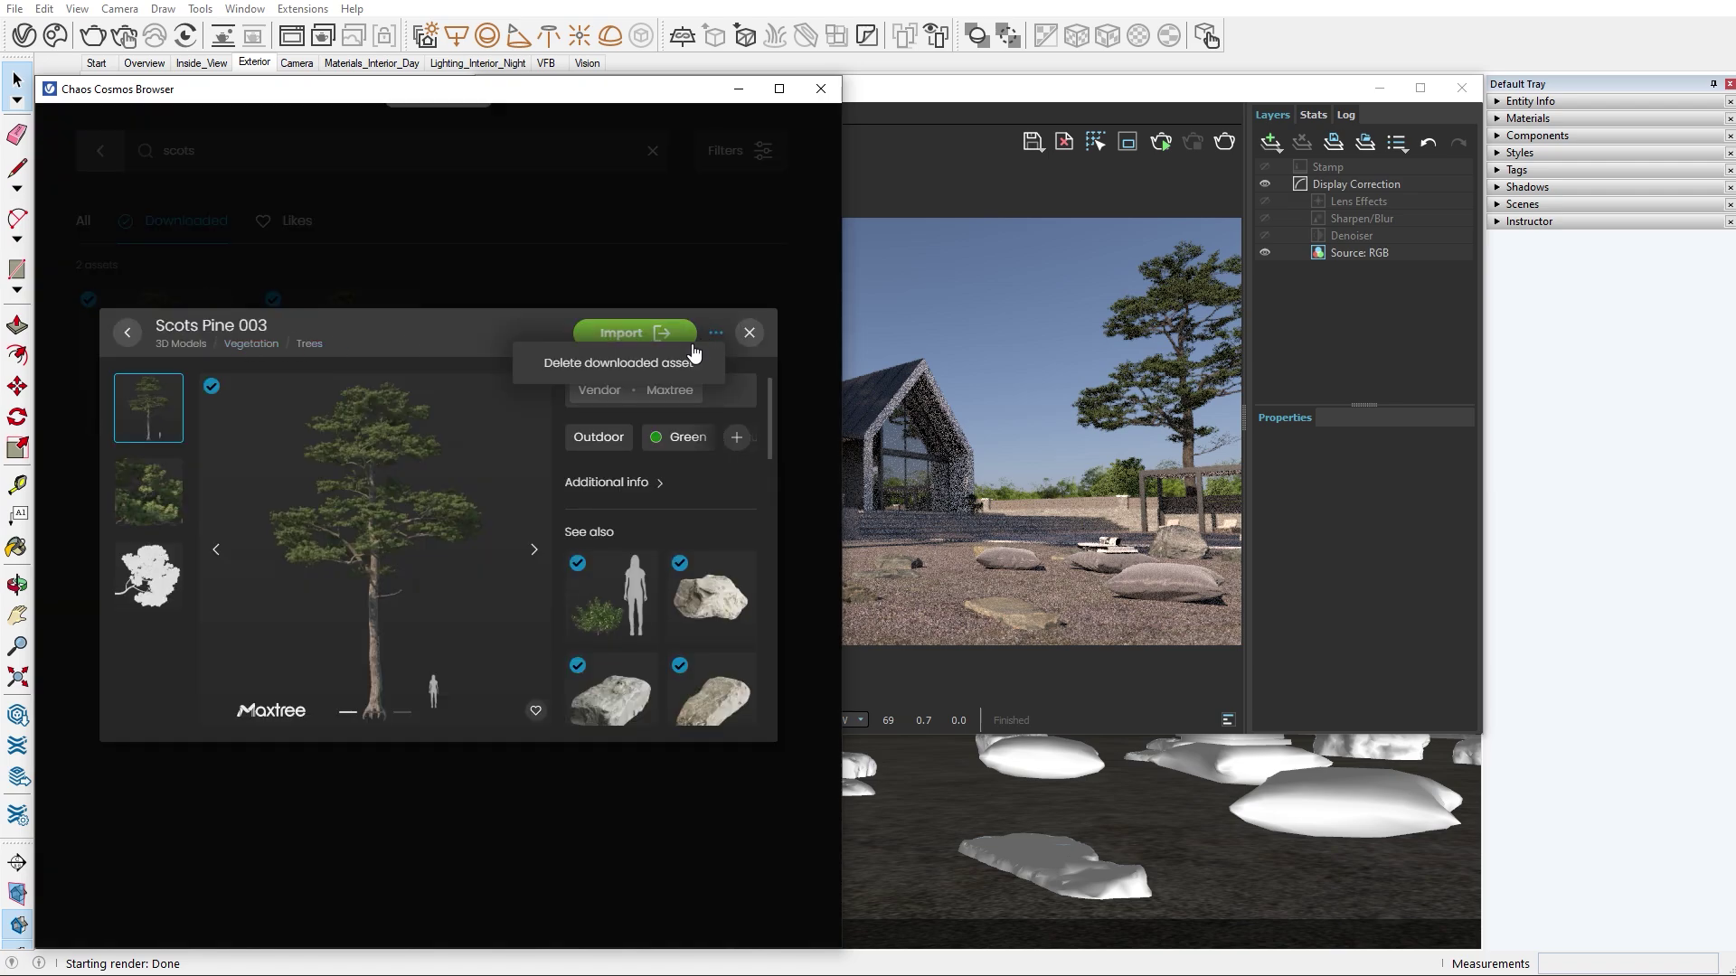
pyautogui.click(678, 366)
pyautogui.click(559, 568)
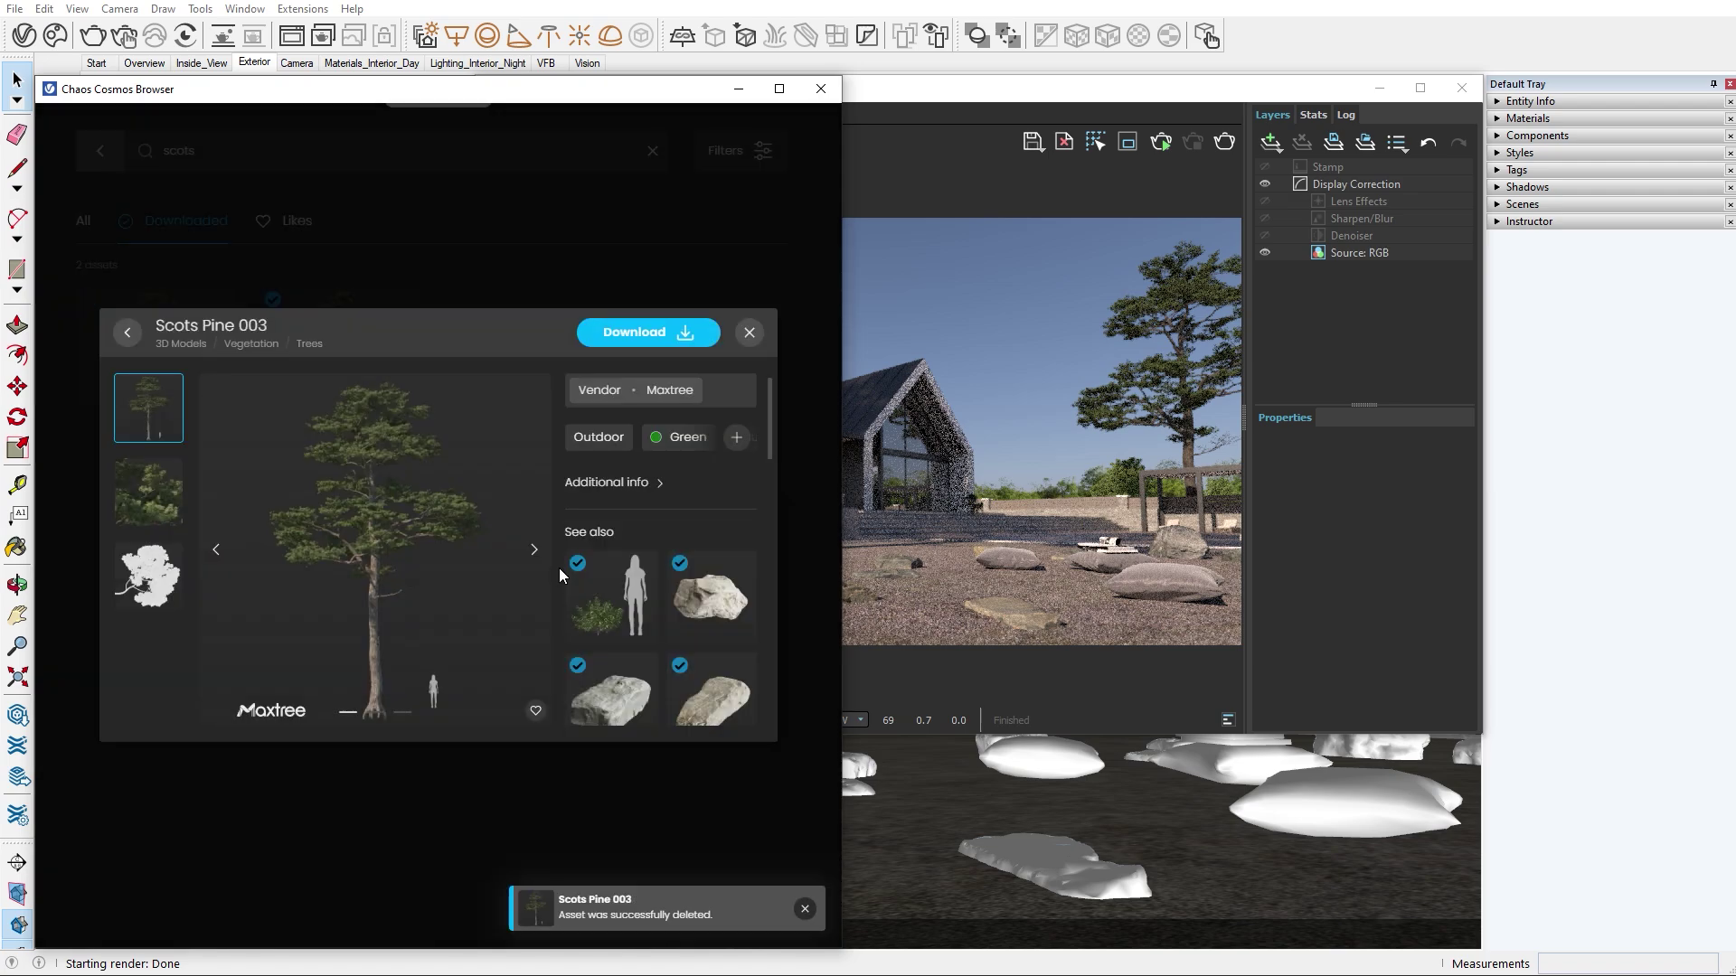
pyautogui.click(820, 87)
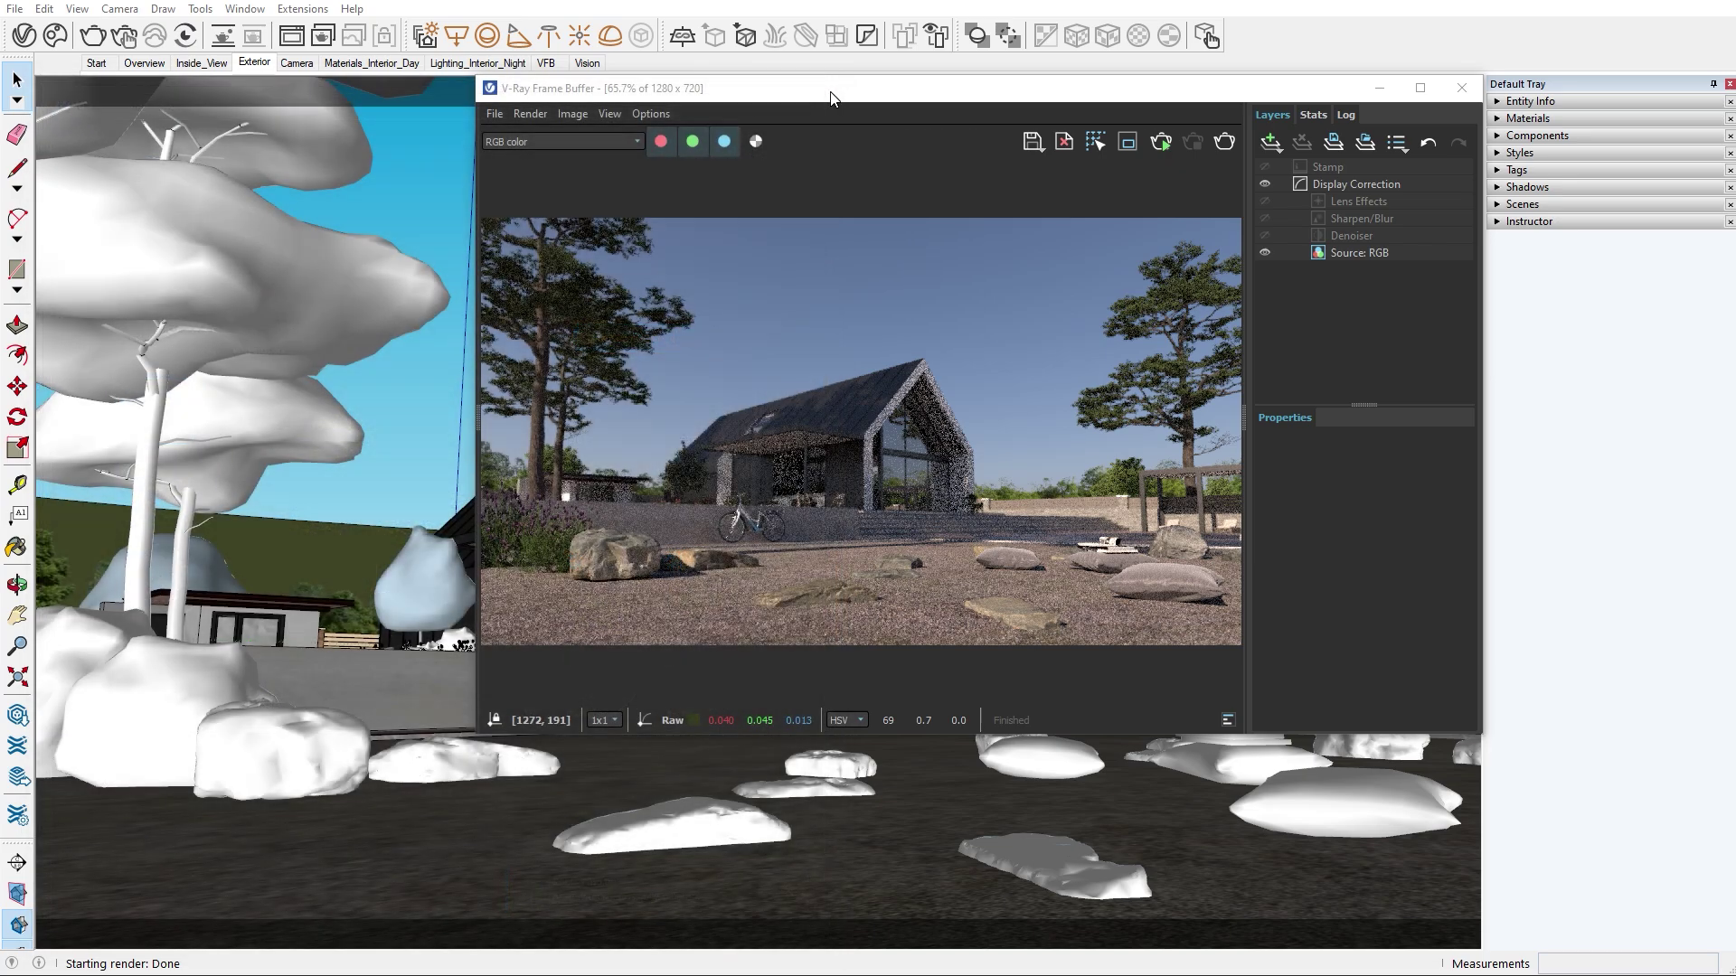
# Show the geometries in the V-Ray Asset Editor, then run and stop an interactive render without the downloaded Scots Pine 003 files.
pyautogui.click(24, 35)
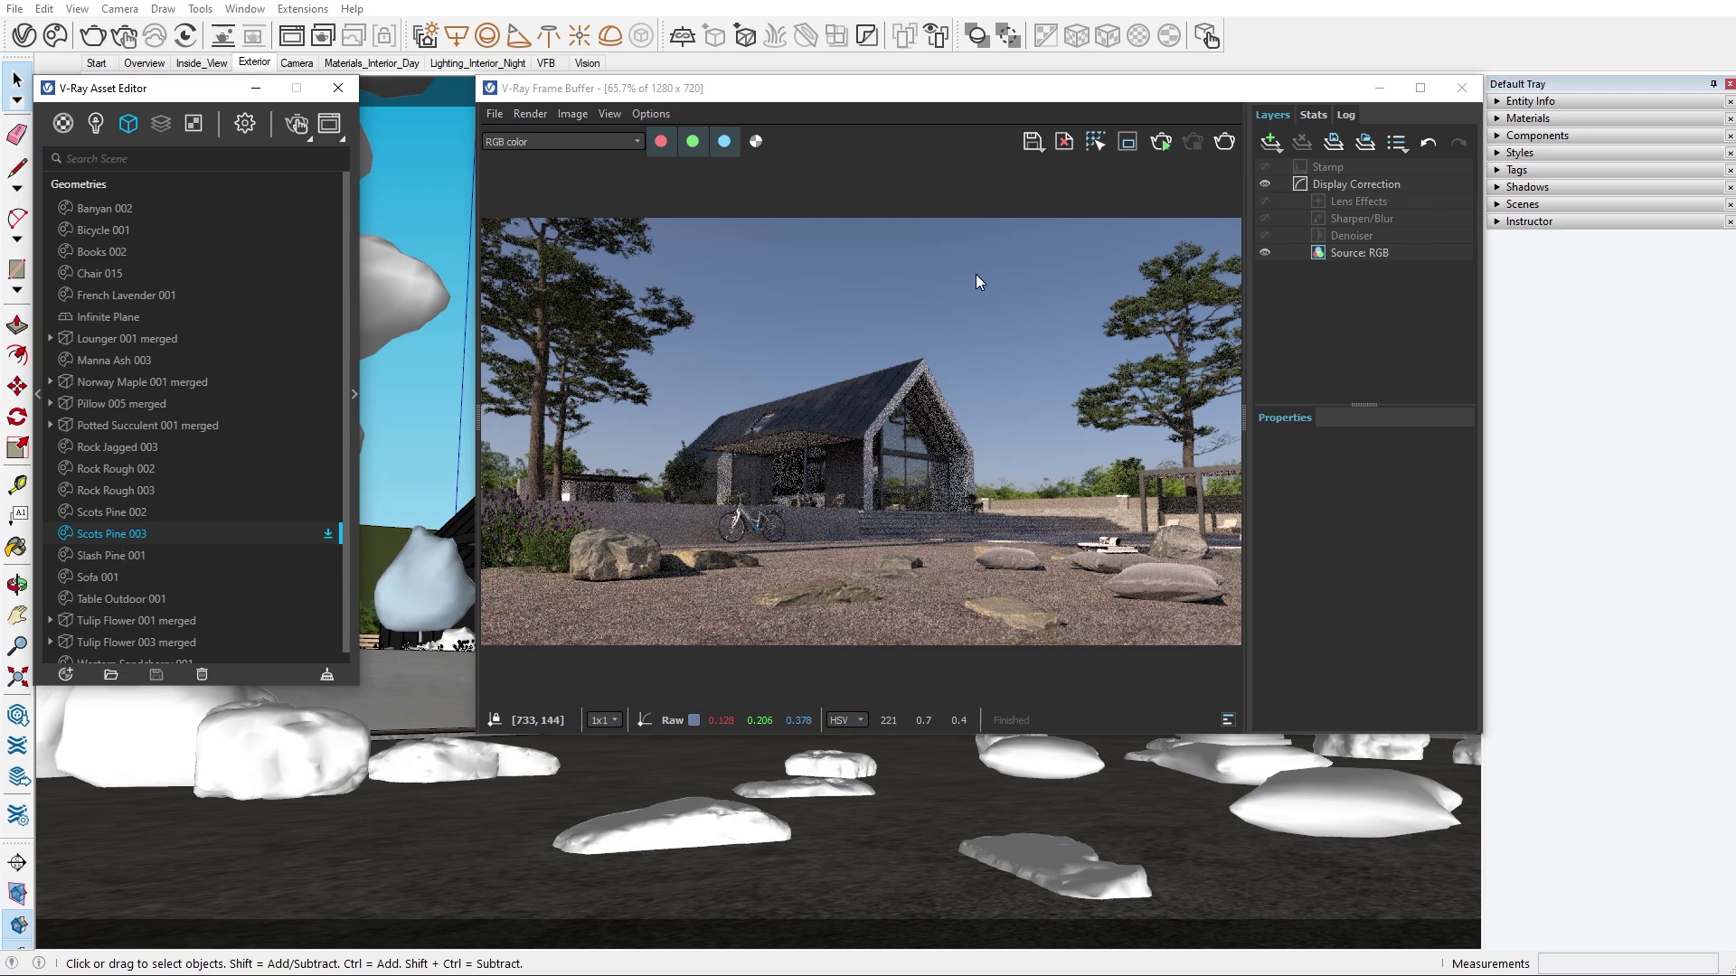
pyautogui.click(1160, 144)
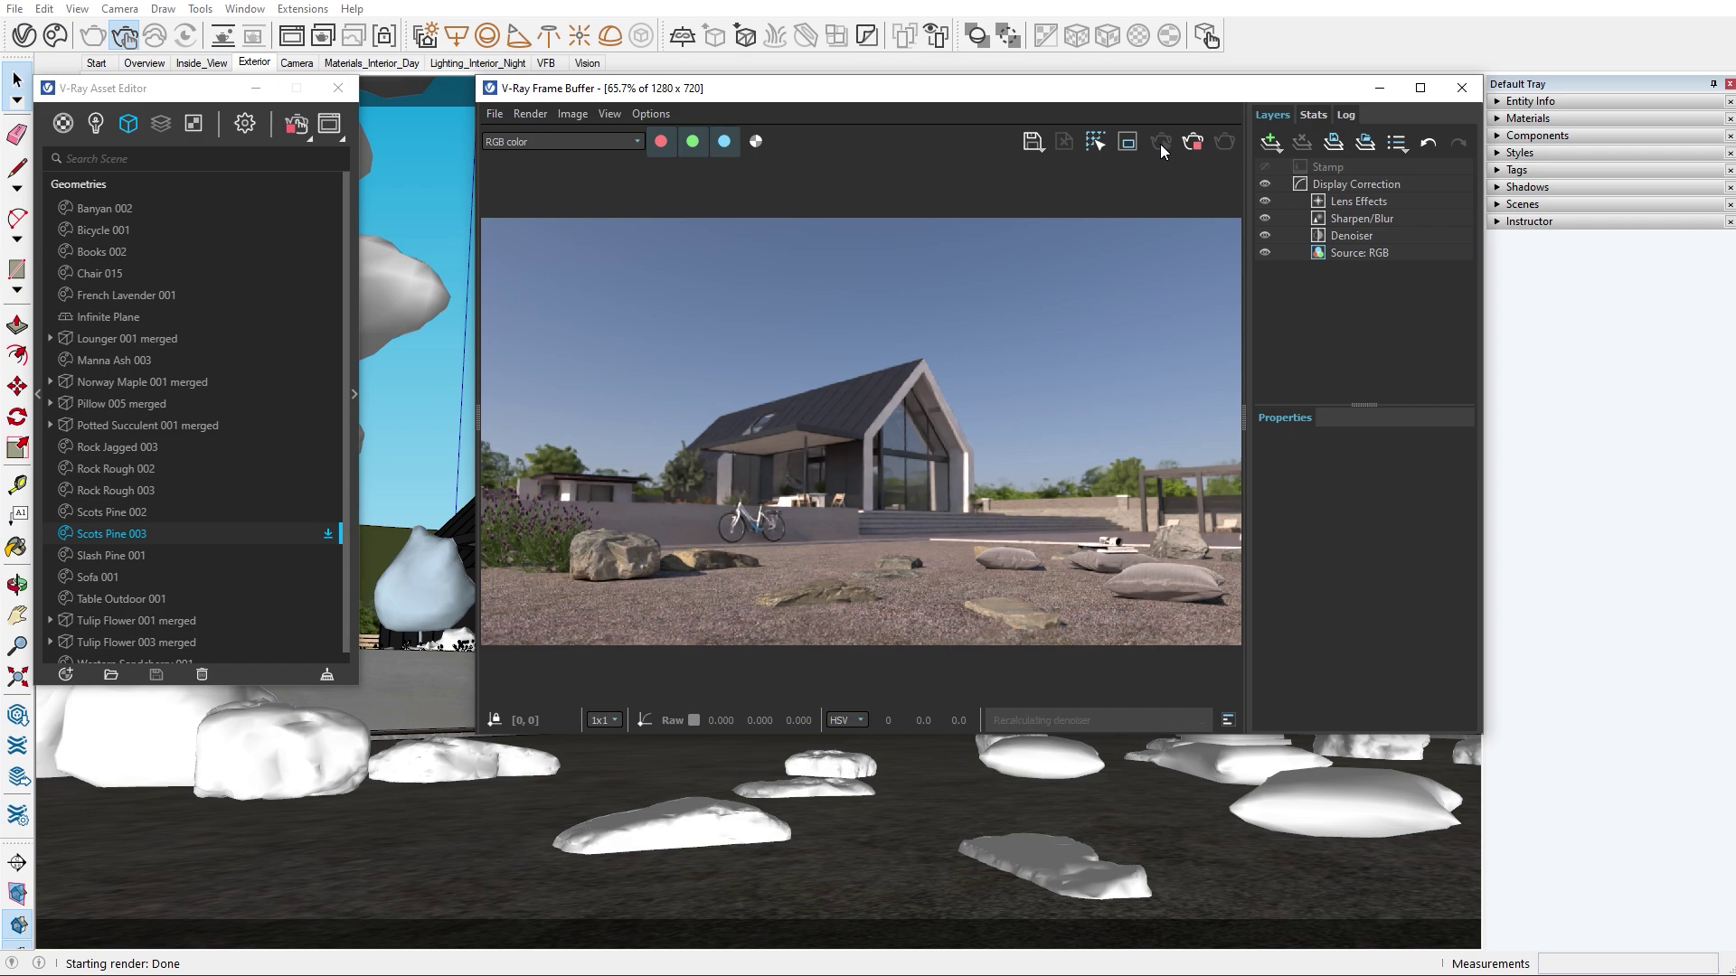
pyautogui.click(1186, 141)
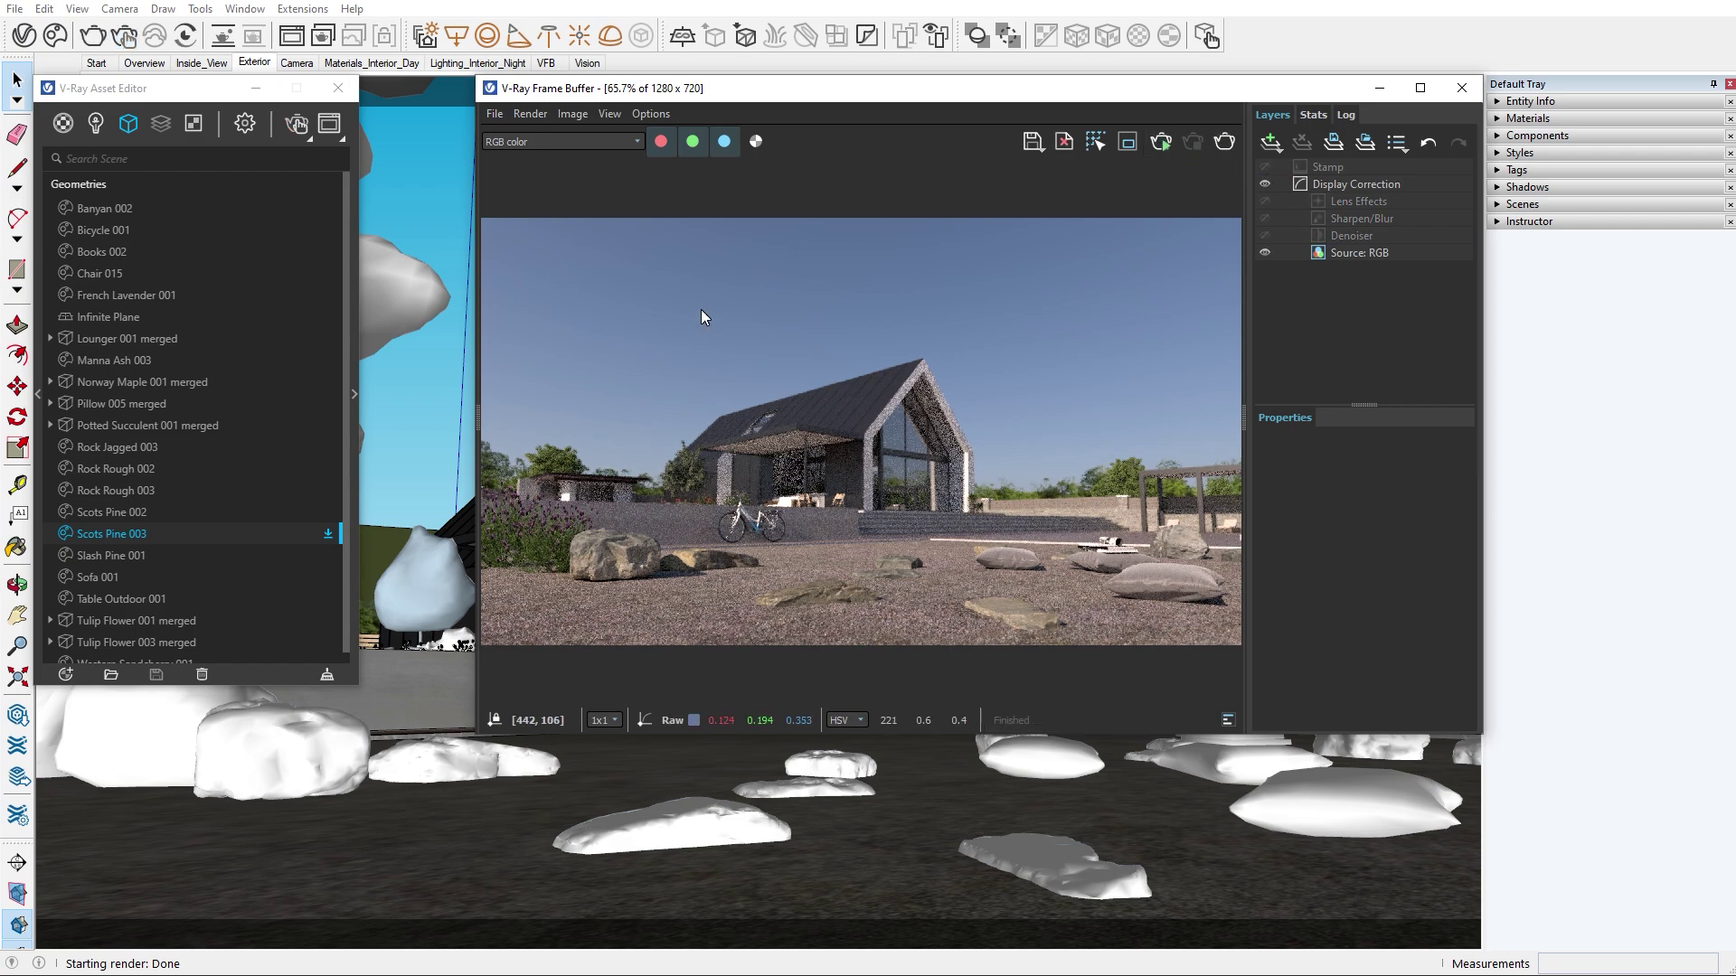
# Download the missing Scots Pine 003 asset from the V-Ray Asset Editor and restart the interactive render.
pyautogui.click(328, 534)
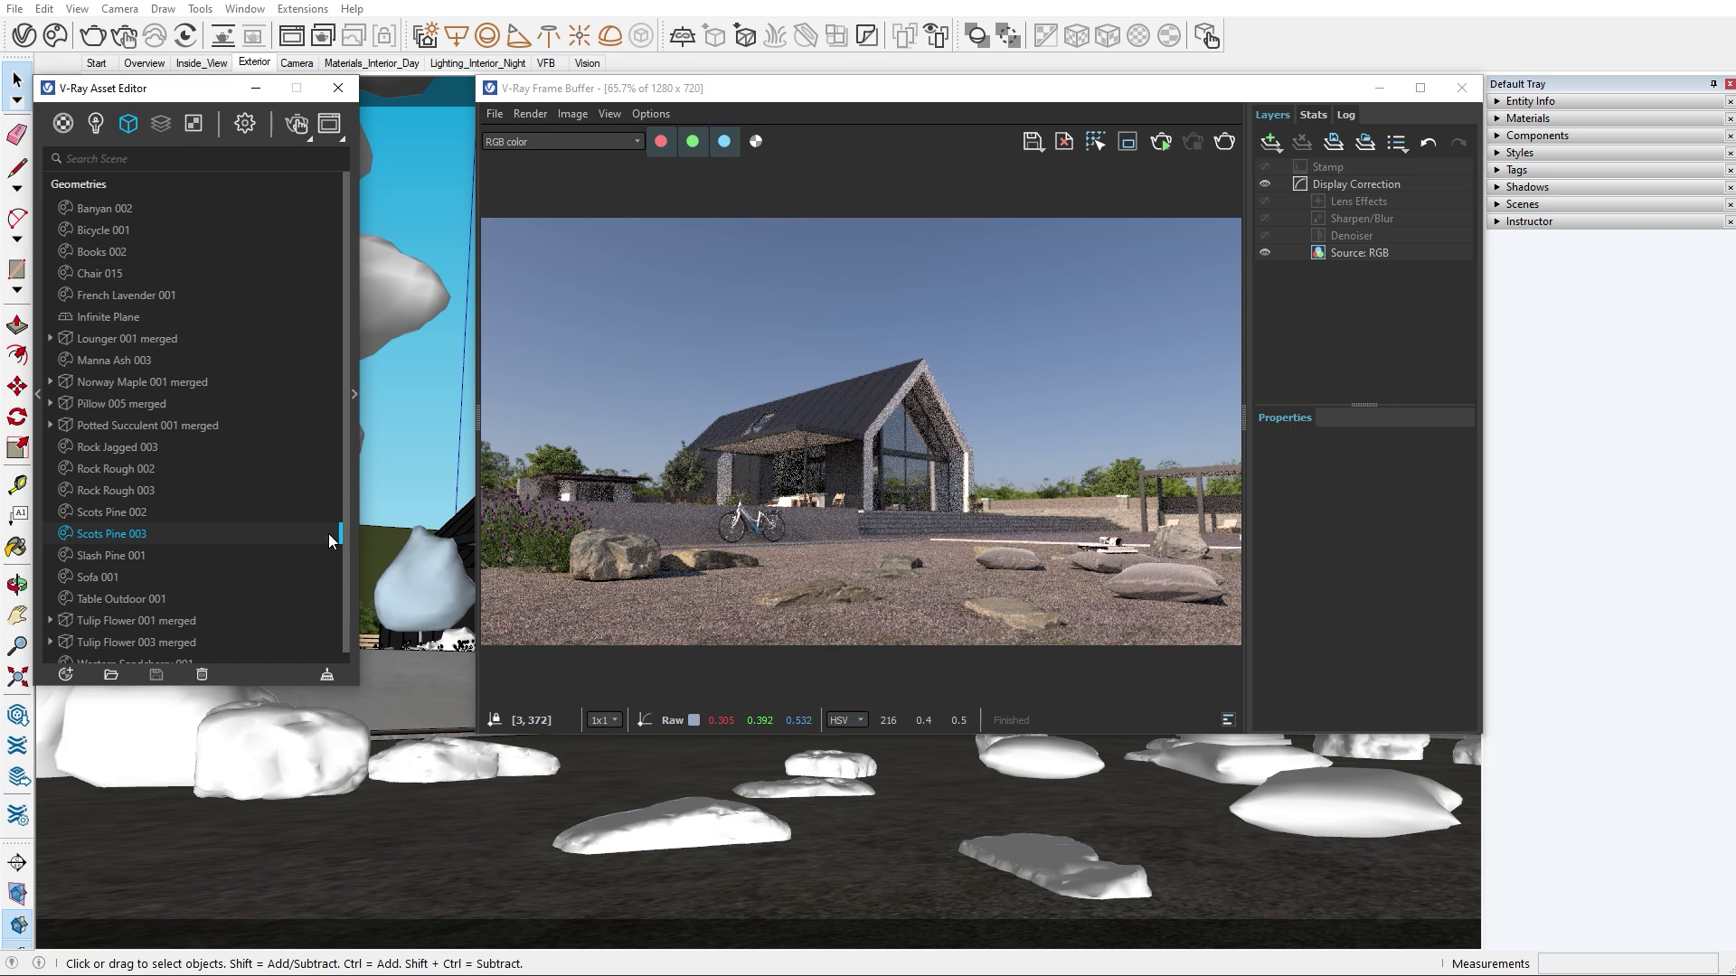
pyautogui.click(1160, 143)
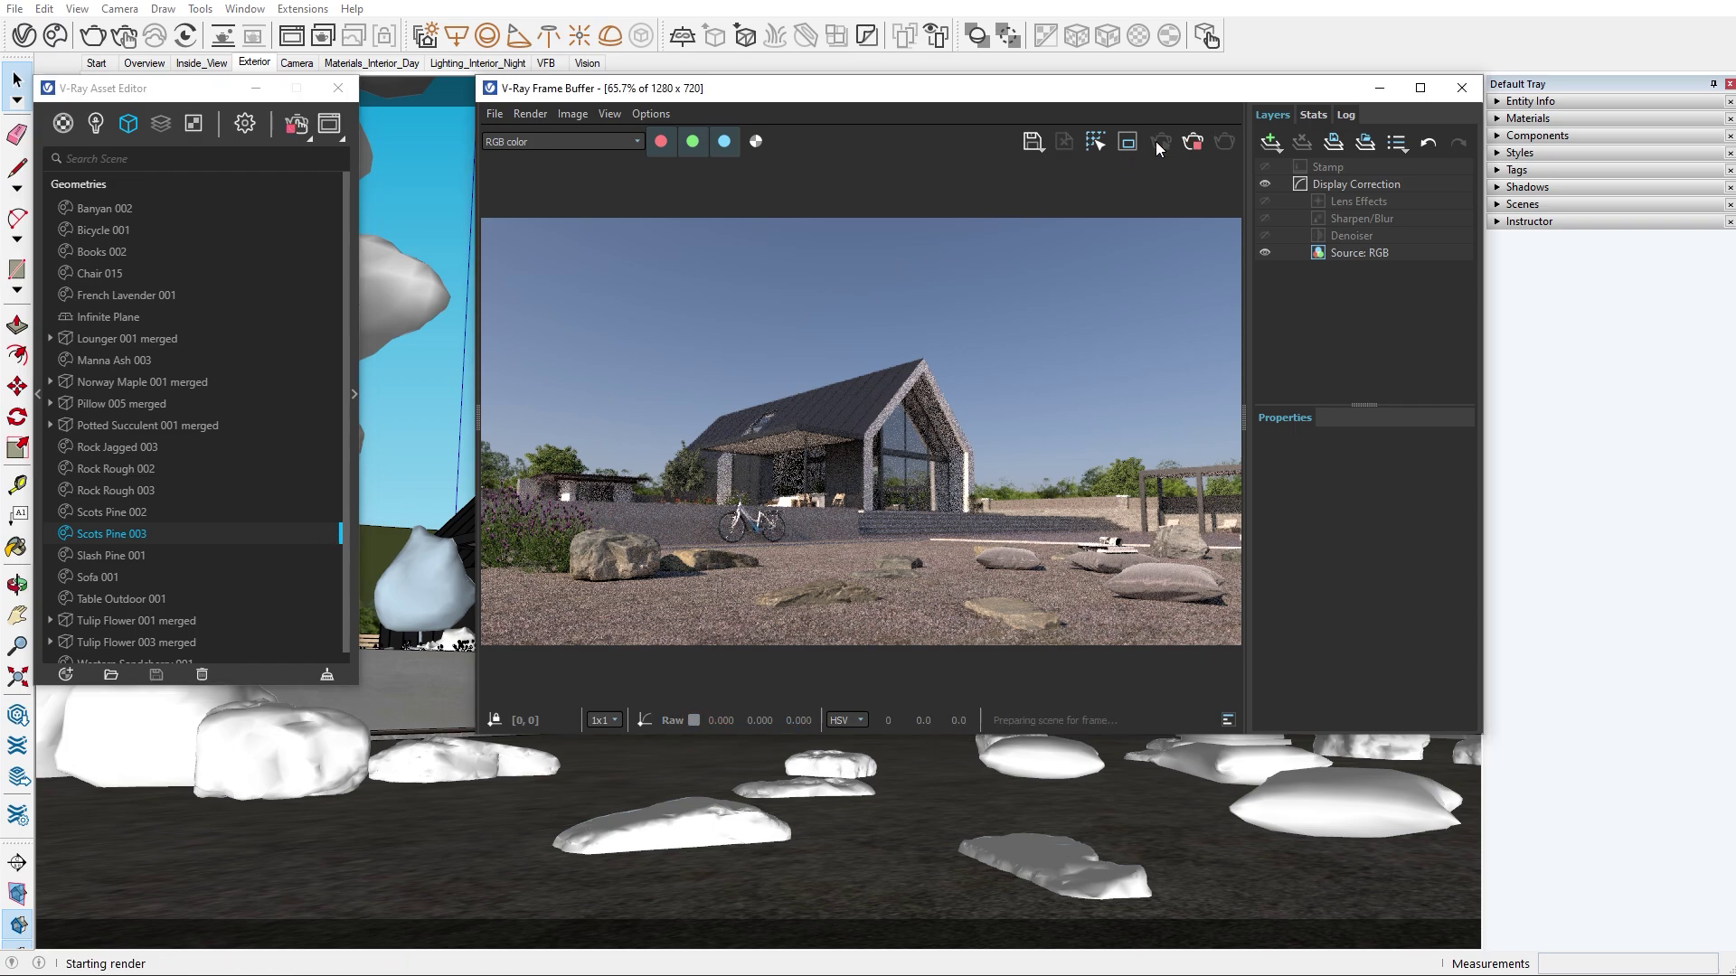